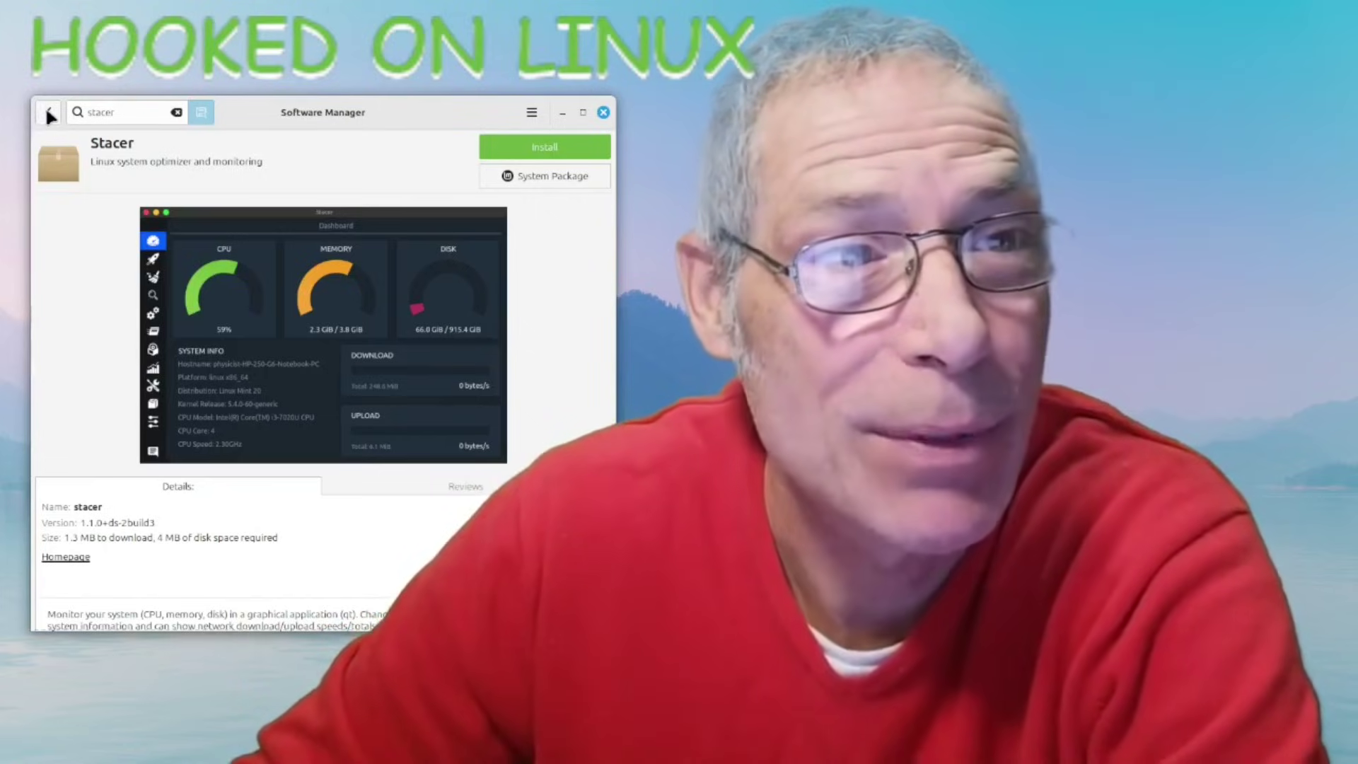
Select the 'stacer' search term in Software Manager's search box.
double_click(142, 112)
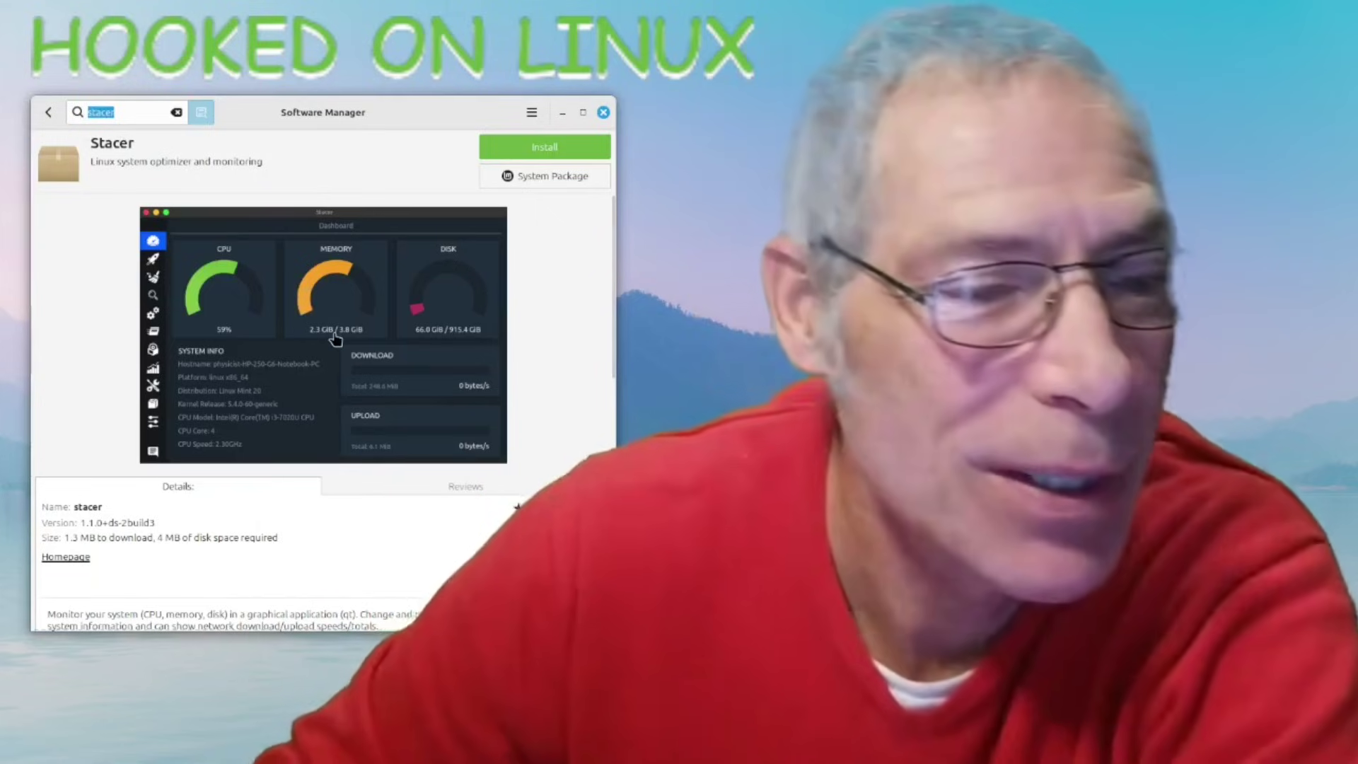
scroll(283, 418, "down", 4)
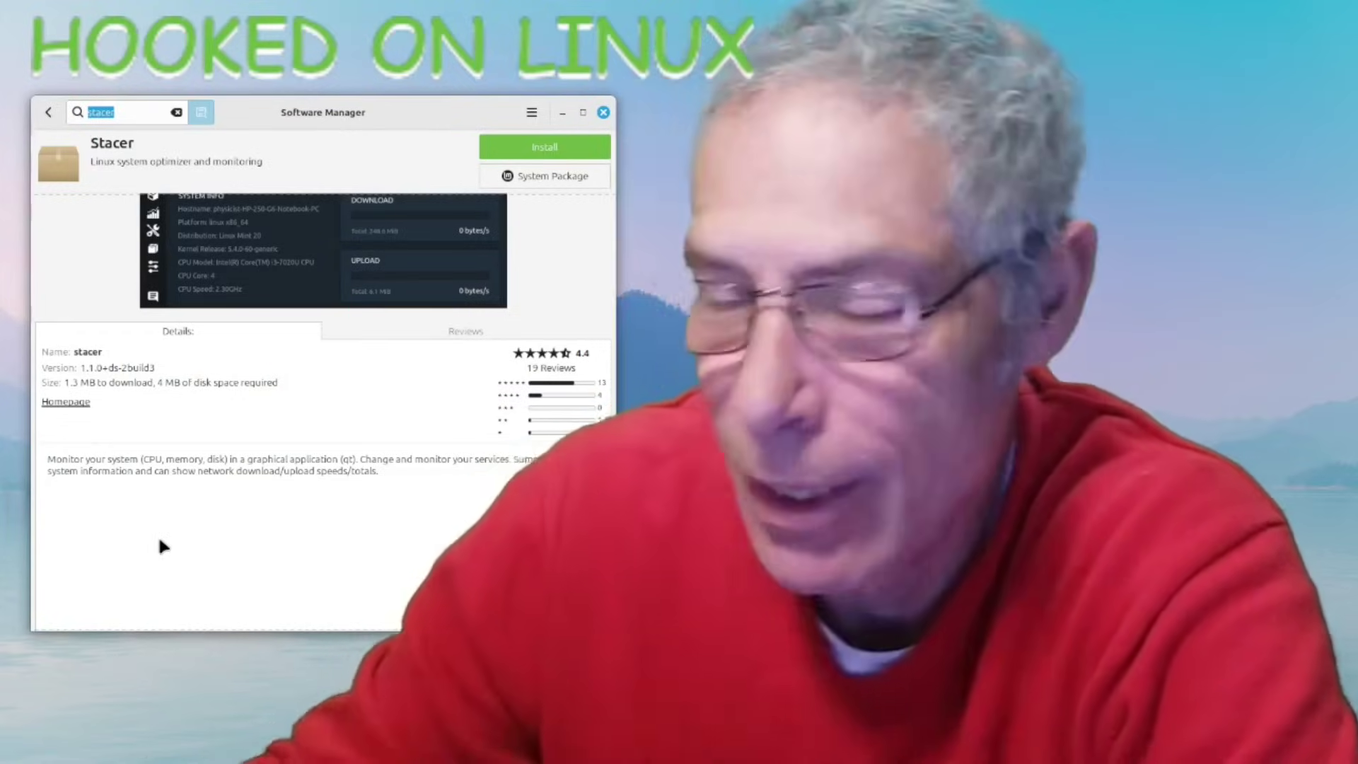
scroll(352, 543, "down", 3)
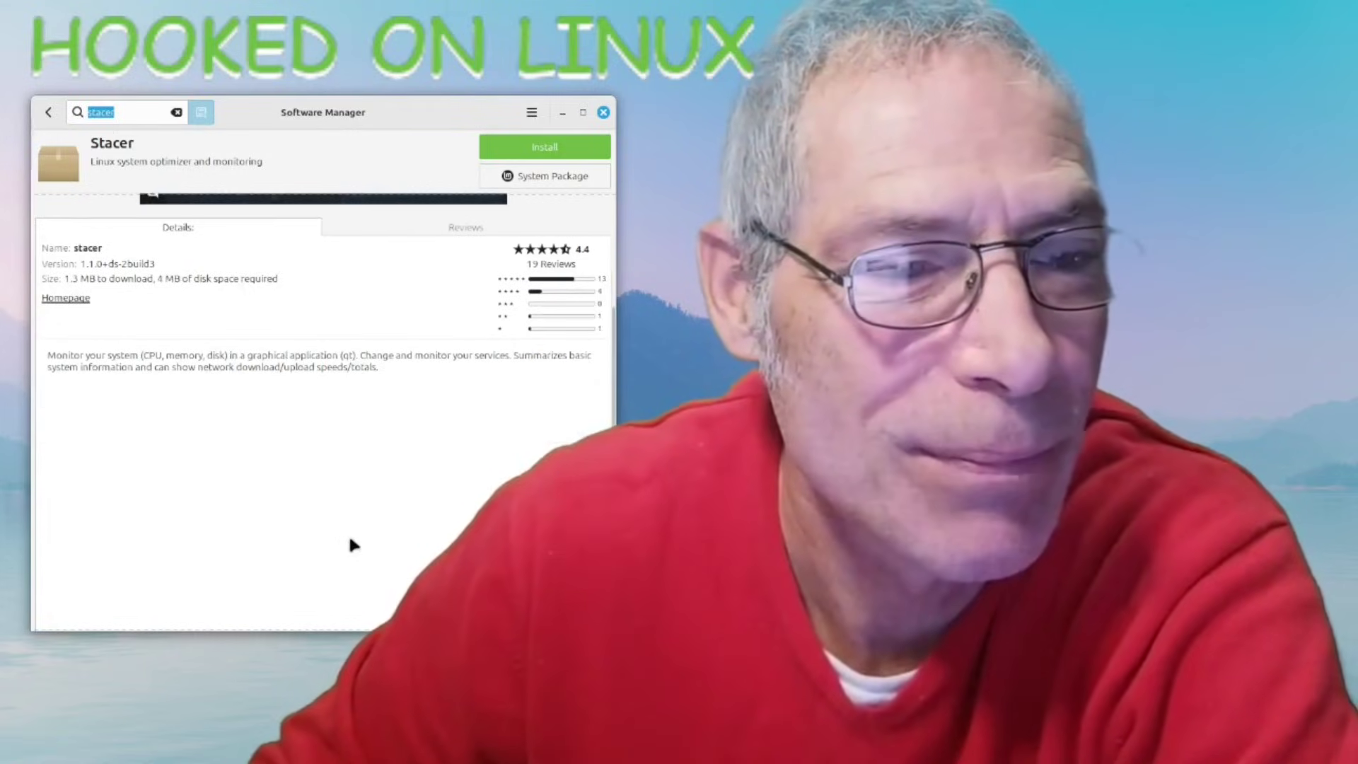
scroll(452, 523, "up", 7)
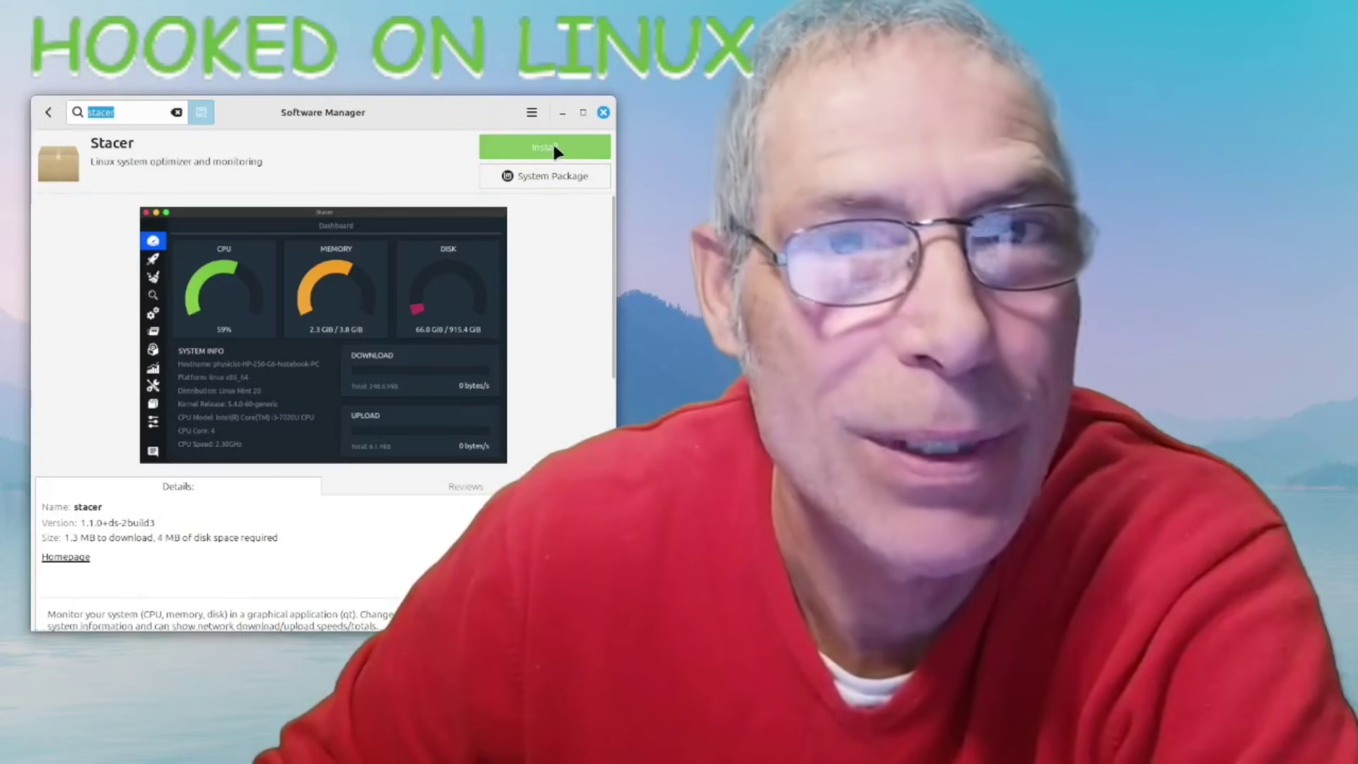
left_click(545, 148)
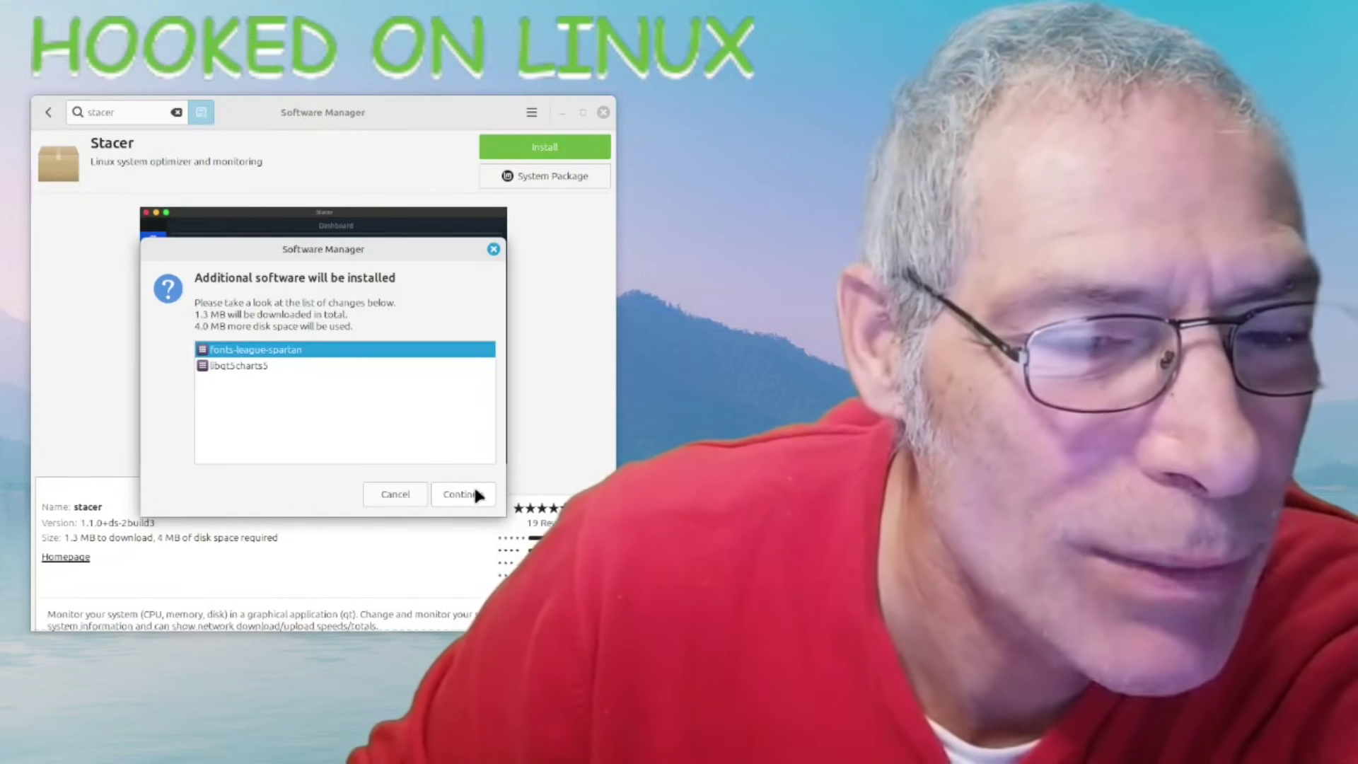
Accept the extra required packages and authorise the Stacer install with the account password.
left_click(464, 494)
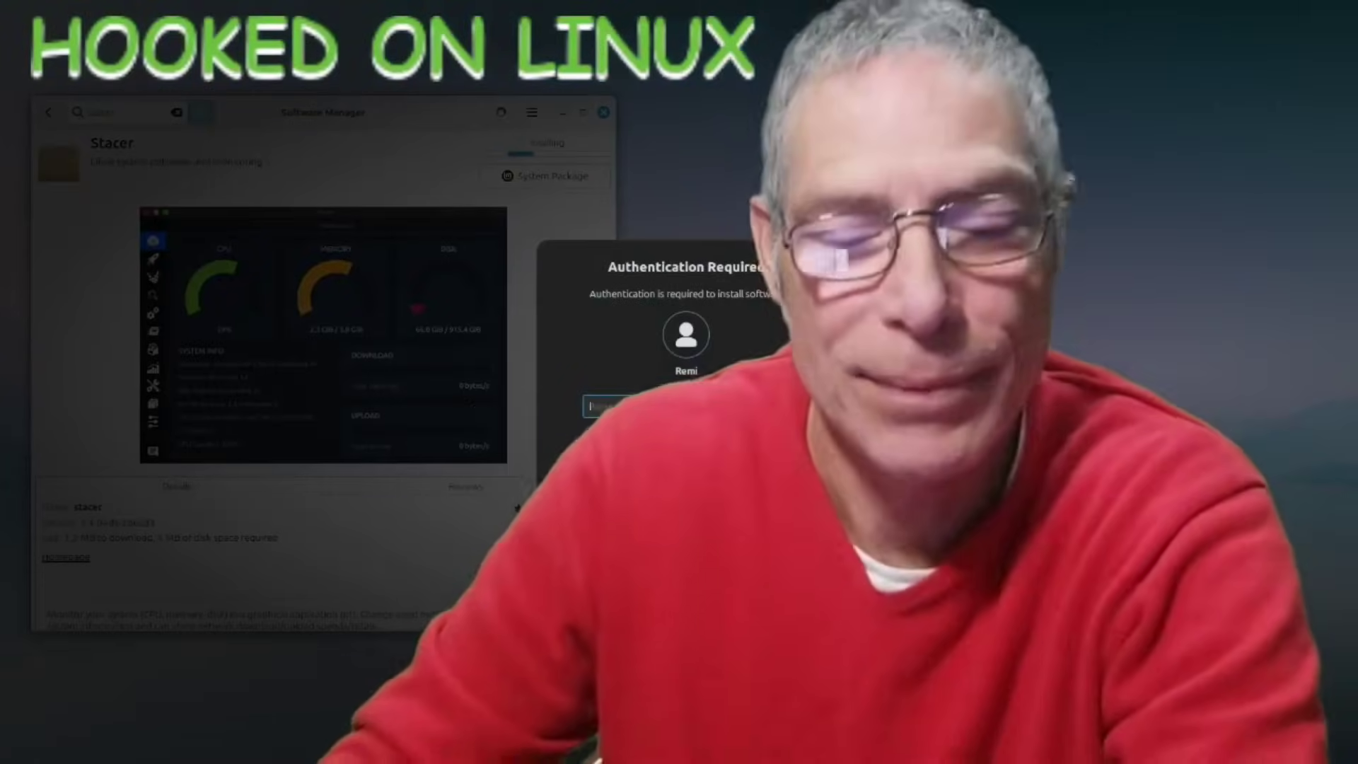
type("•••")
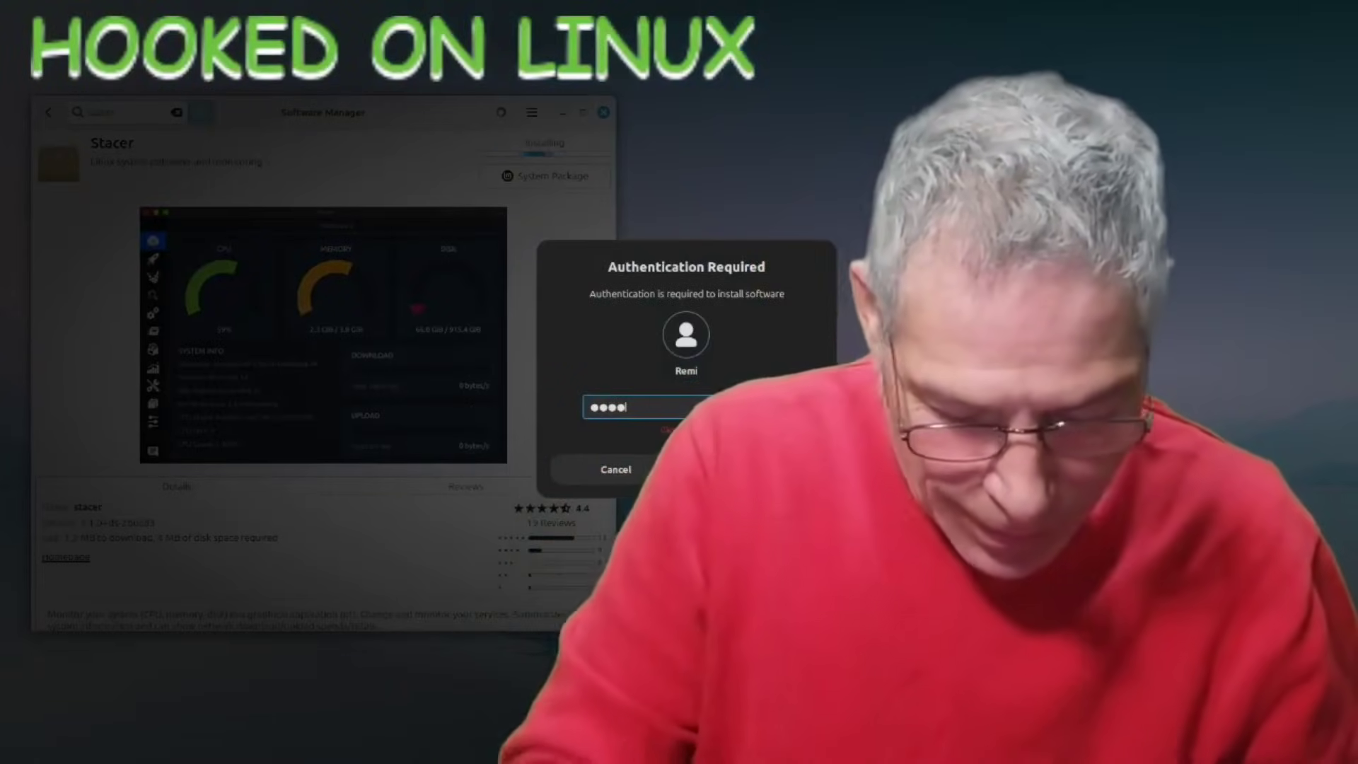
key("BackSpace")
key("Caps_Lock")
key("BackSpace")
key("BackSpace")
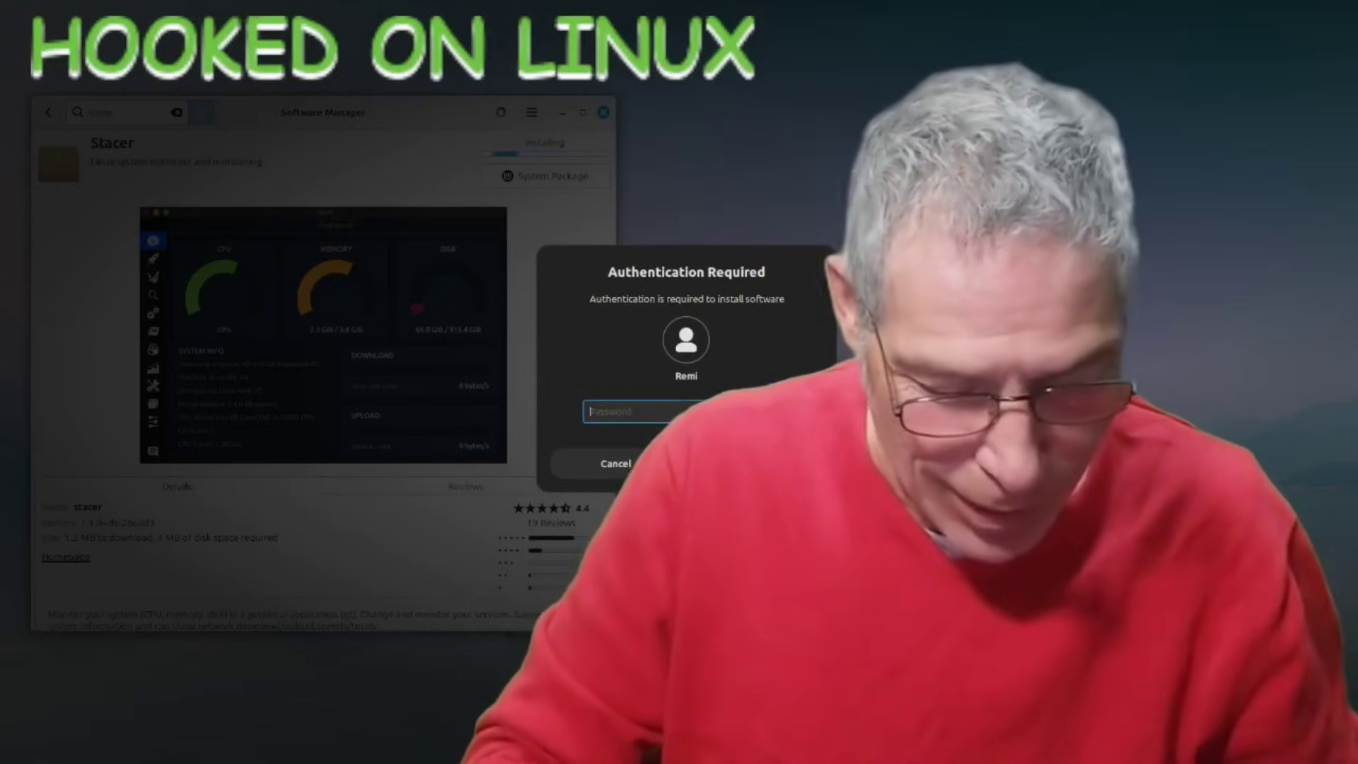
type("•••••••••••")
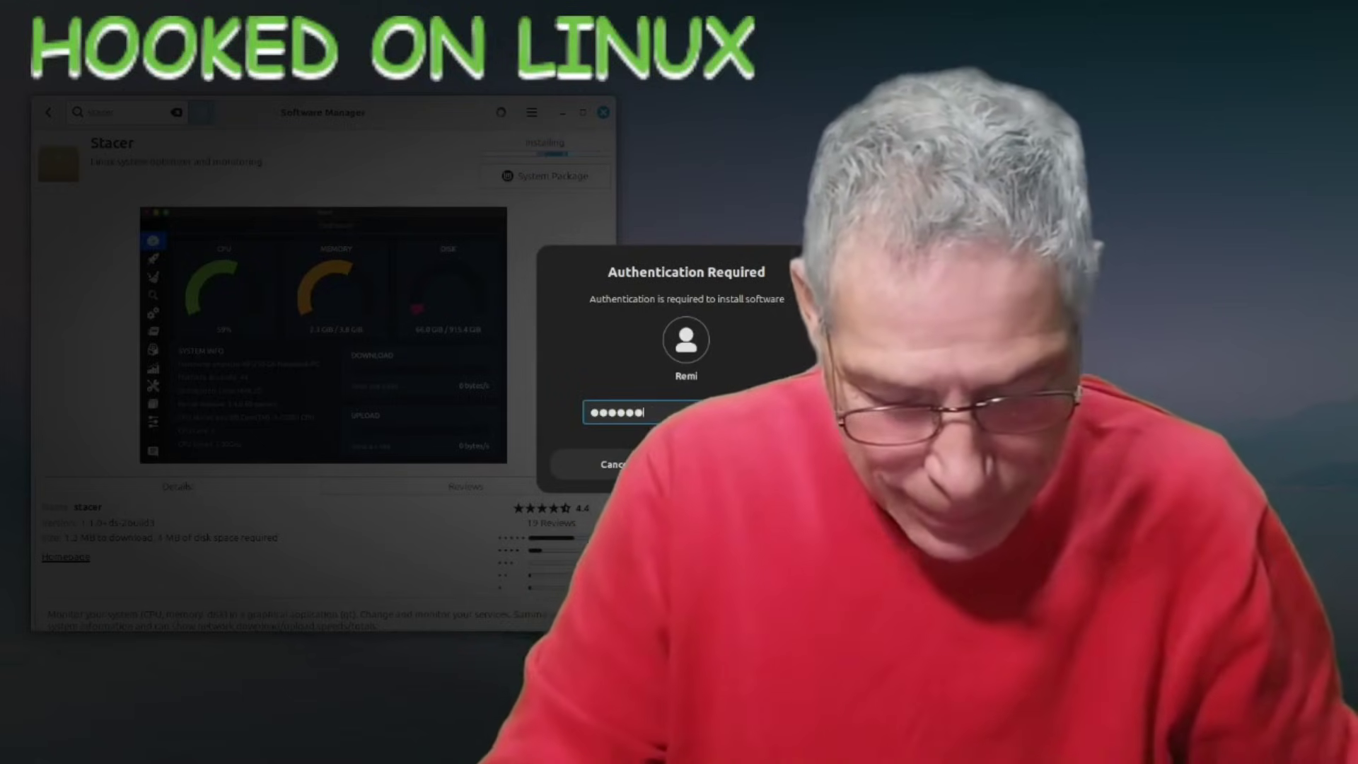
key("Return")
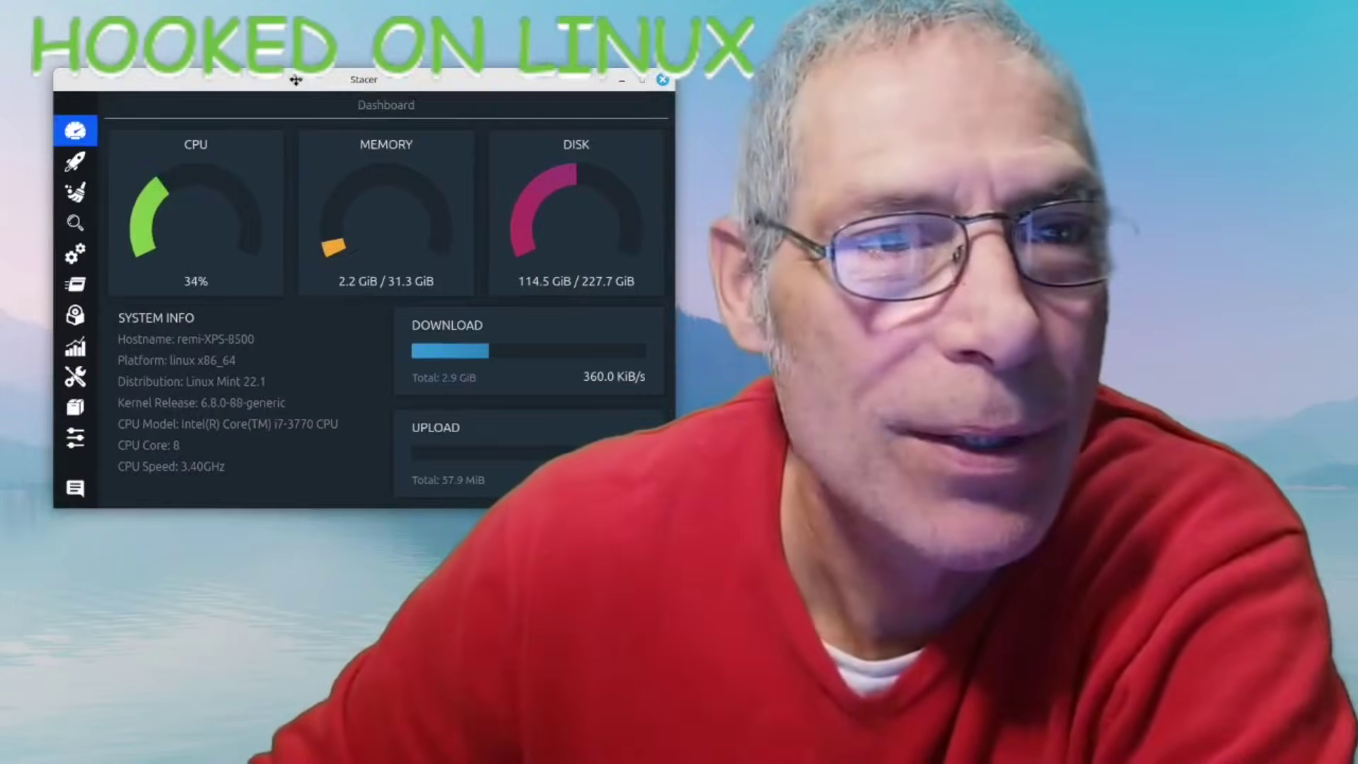
left_click_drag(296, 61, 268, 60)
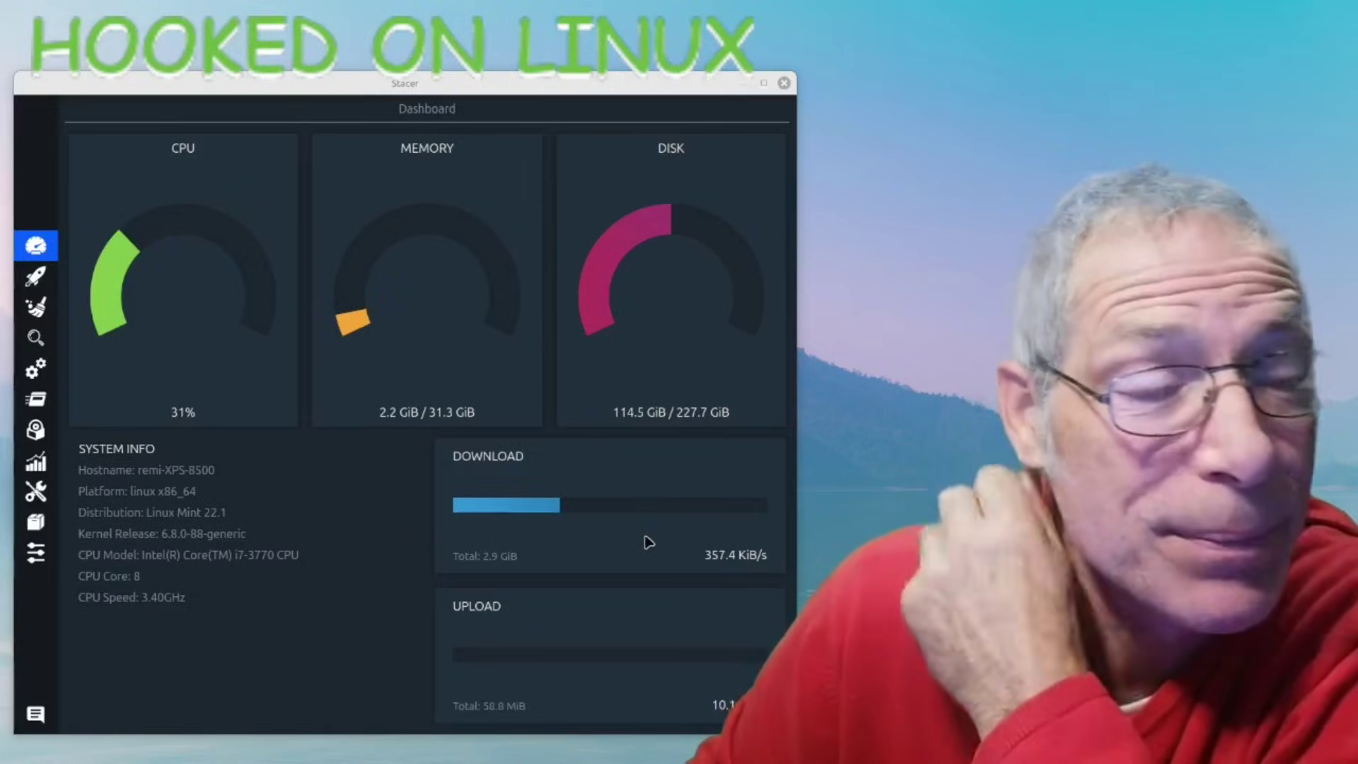
Open Stacer's Startup Apps page, which lists 0 startup applications.
left_click(36, 277)
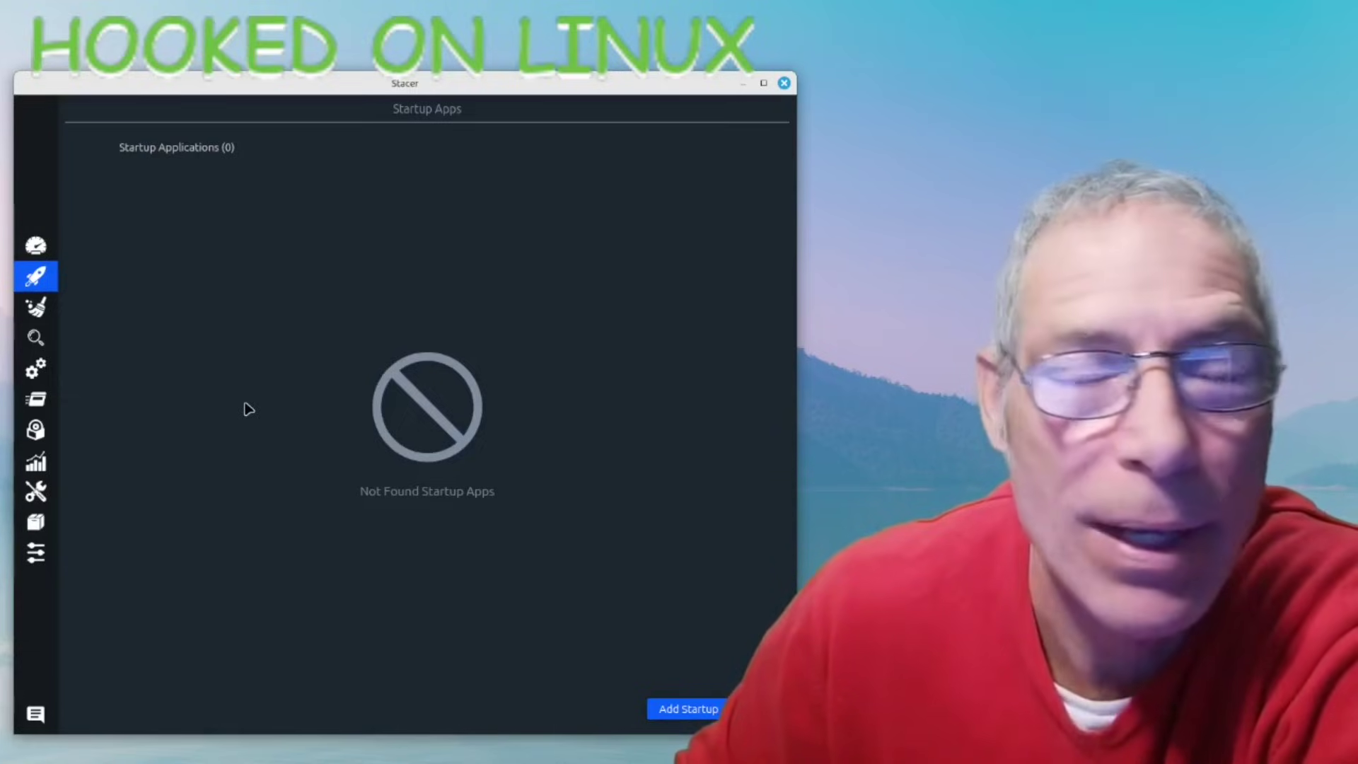
Look at System Cleaner, scroll through the Services list, then go to the Processes page.
left_click(40, 311)
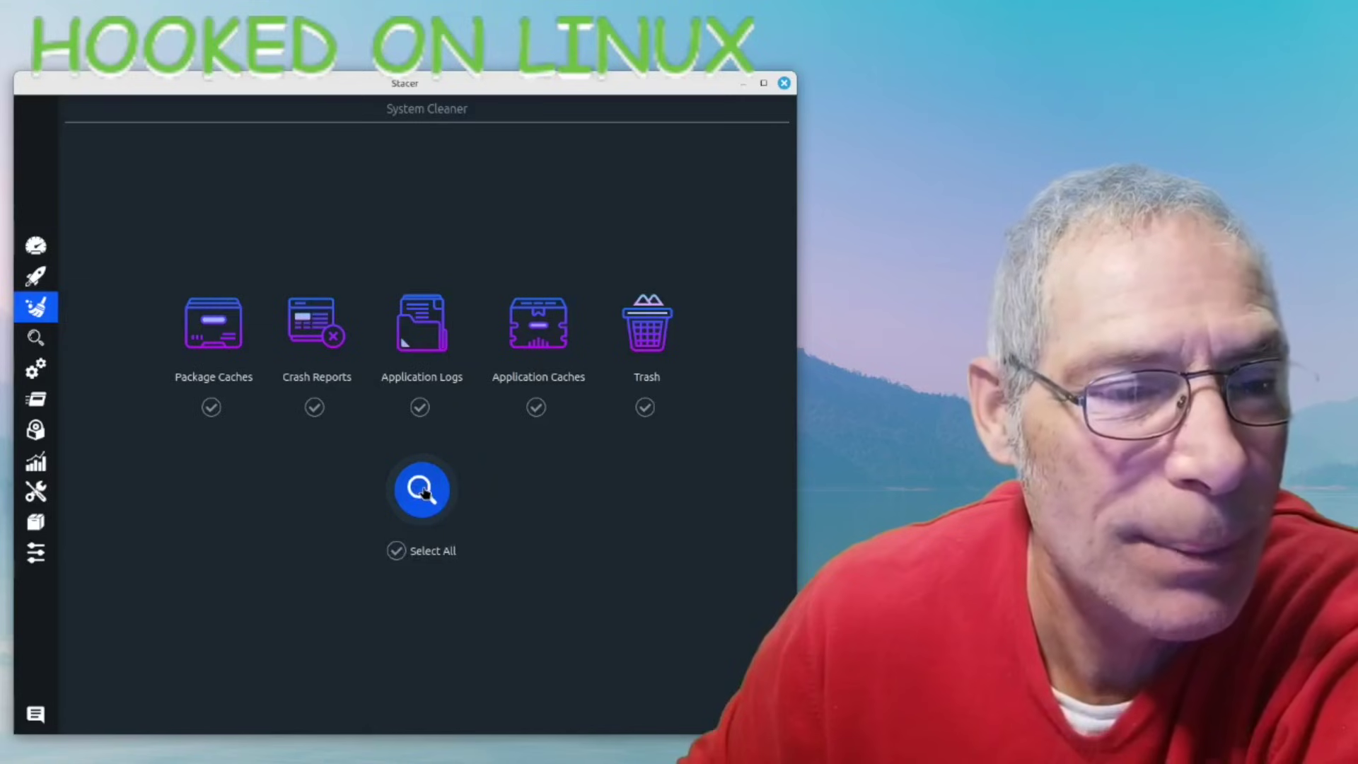
left_click(37, 374)
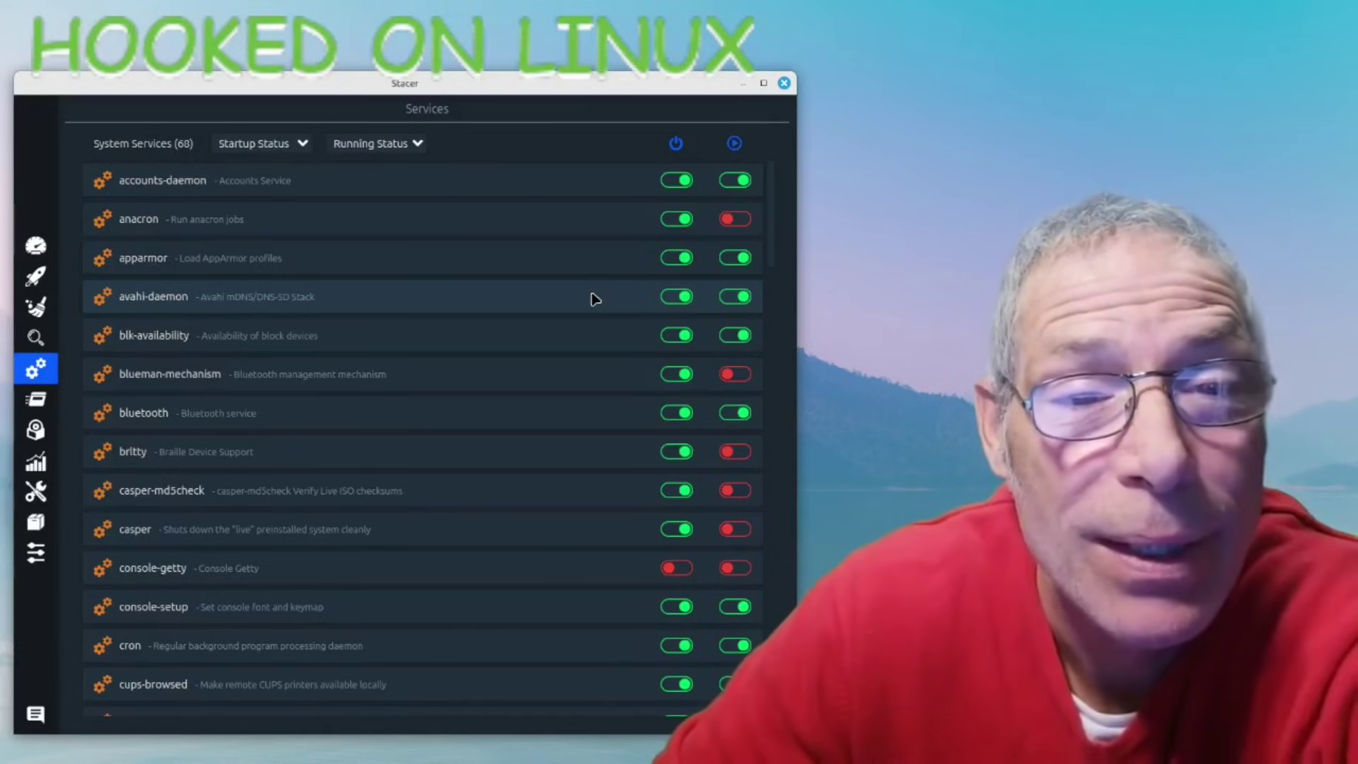
scroll(528, 573, "down", 18)
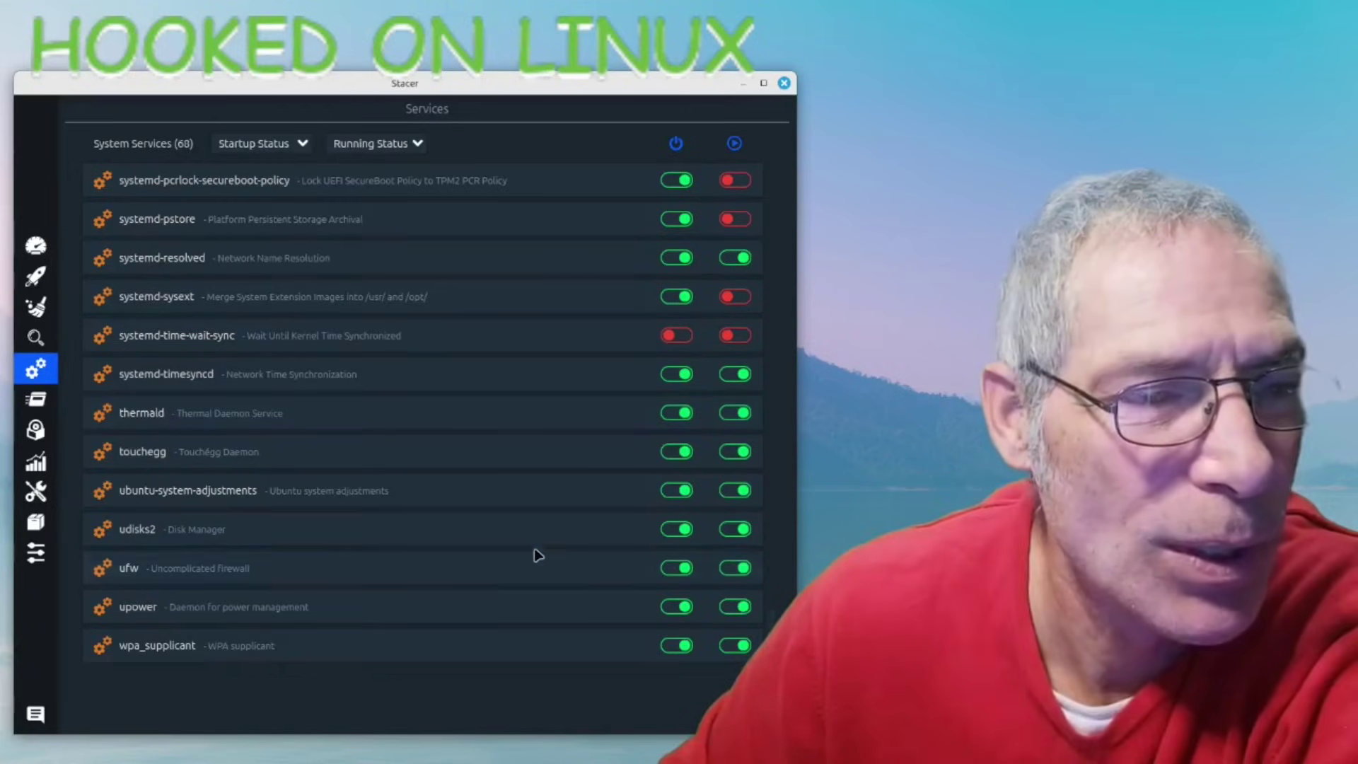
scroll(543, 534, "up", 10)
scroll(546, 481, "up", 6)
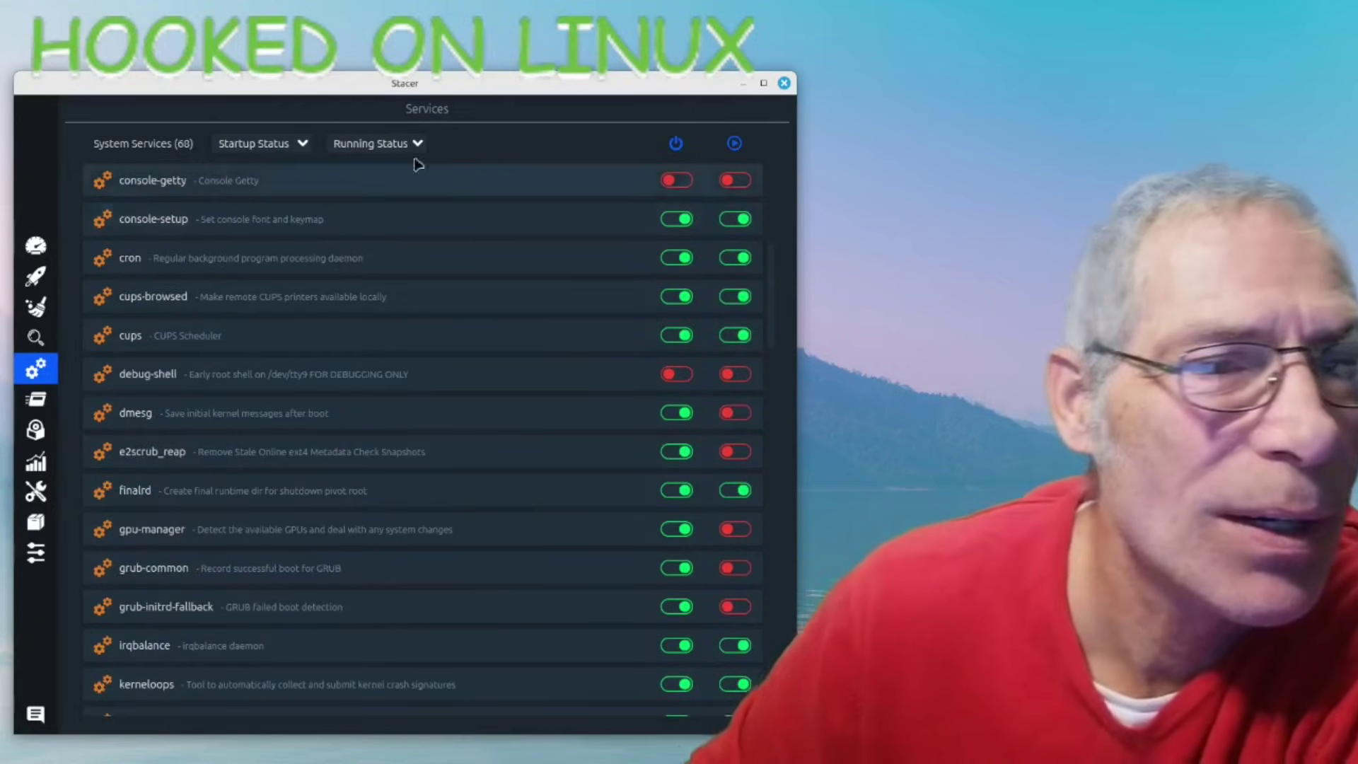
left_click(39, 400)
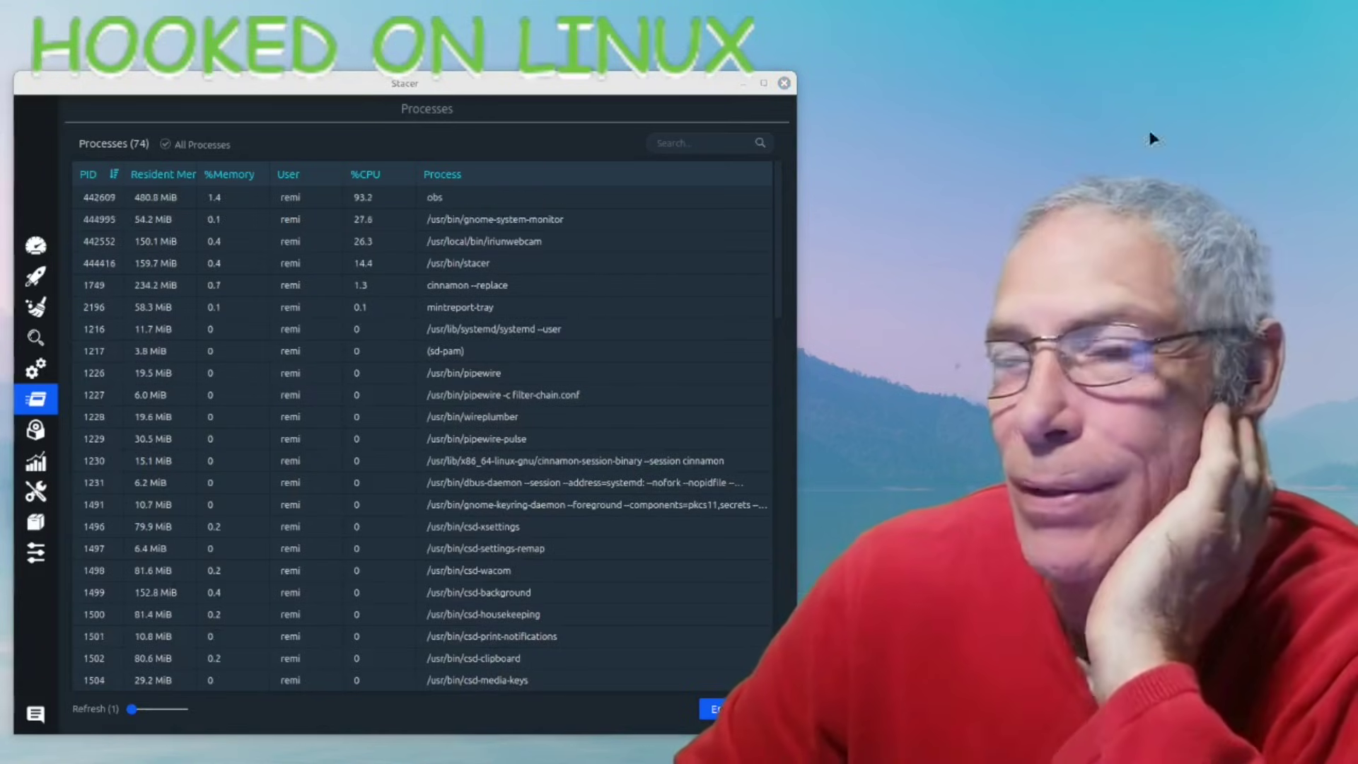
Move the System Monitor window to the top right of the screen.
left_click_drag(60, 22, 847, 70)
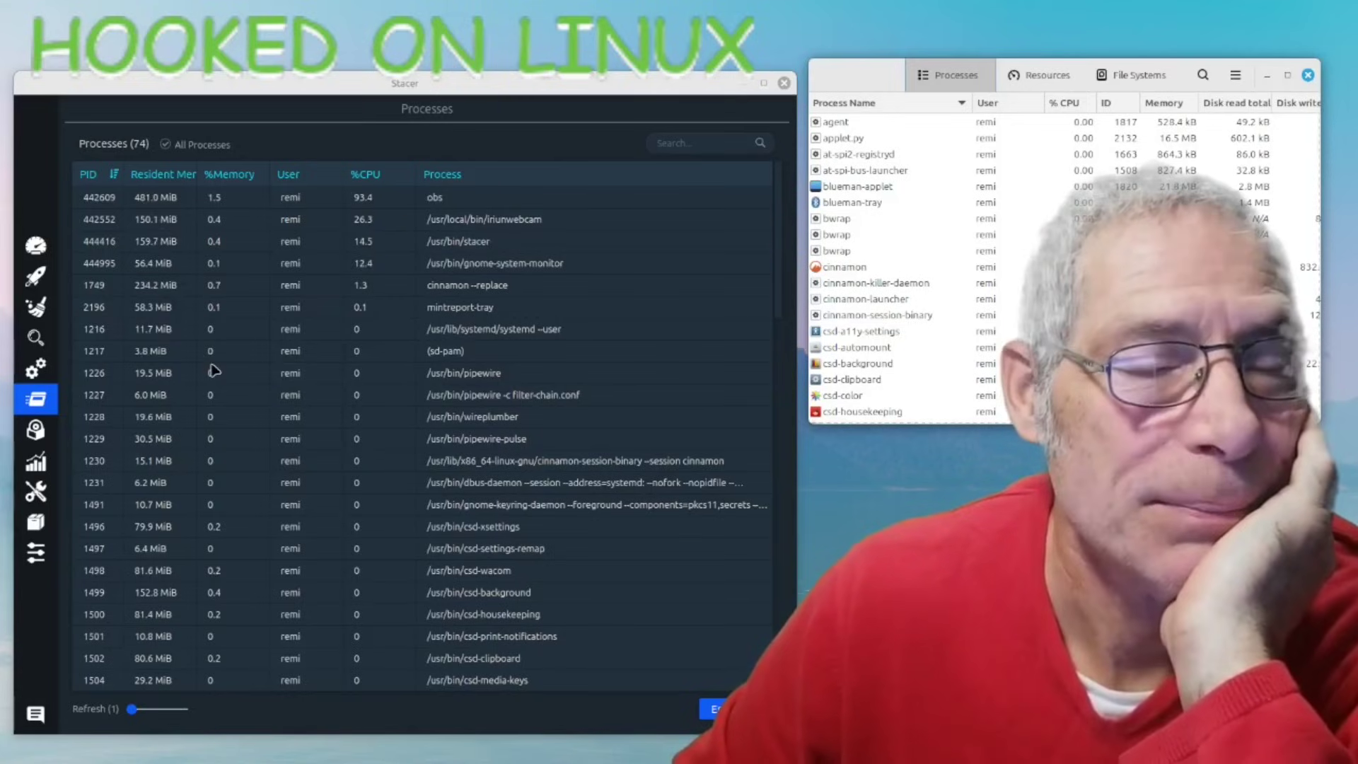
scroll(212, 371, "down", 6)
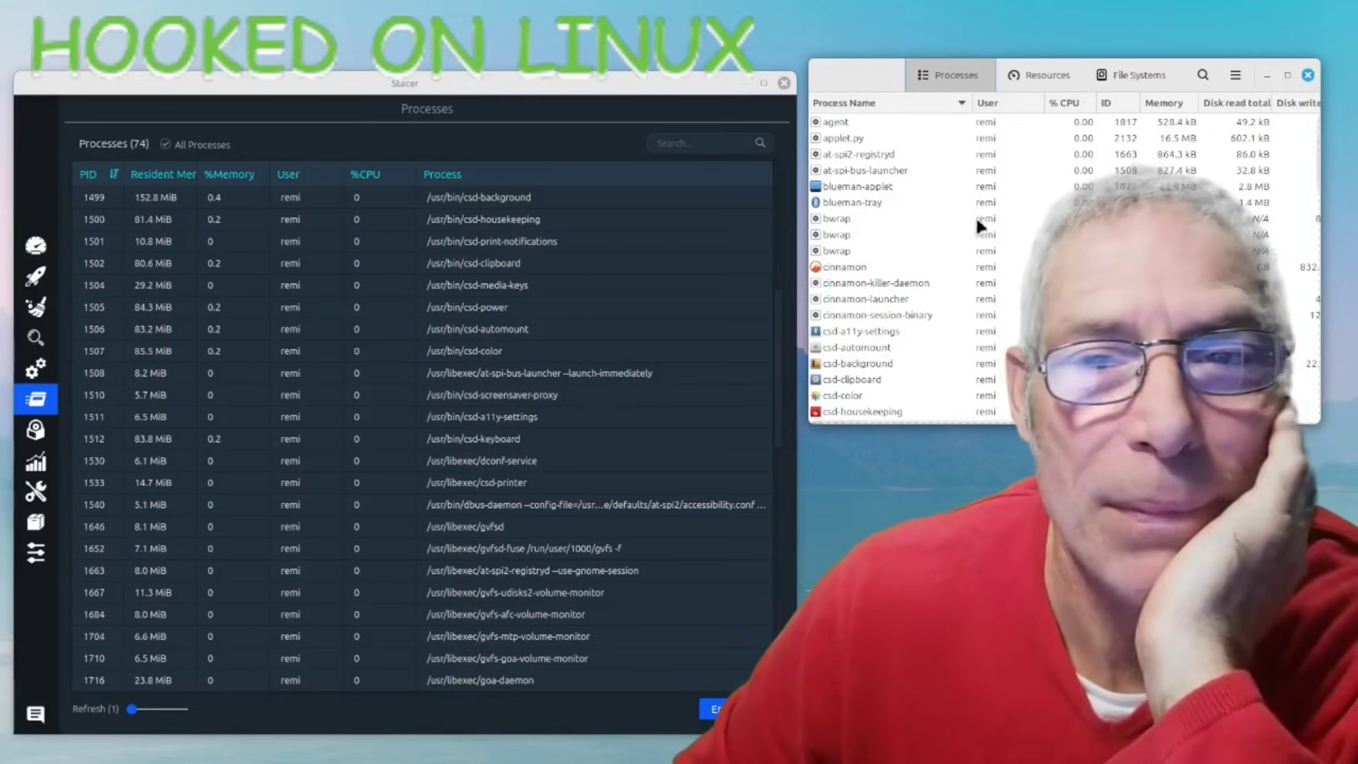
scroll(504, 398, "up", 6)
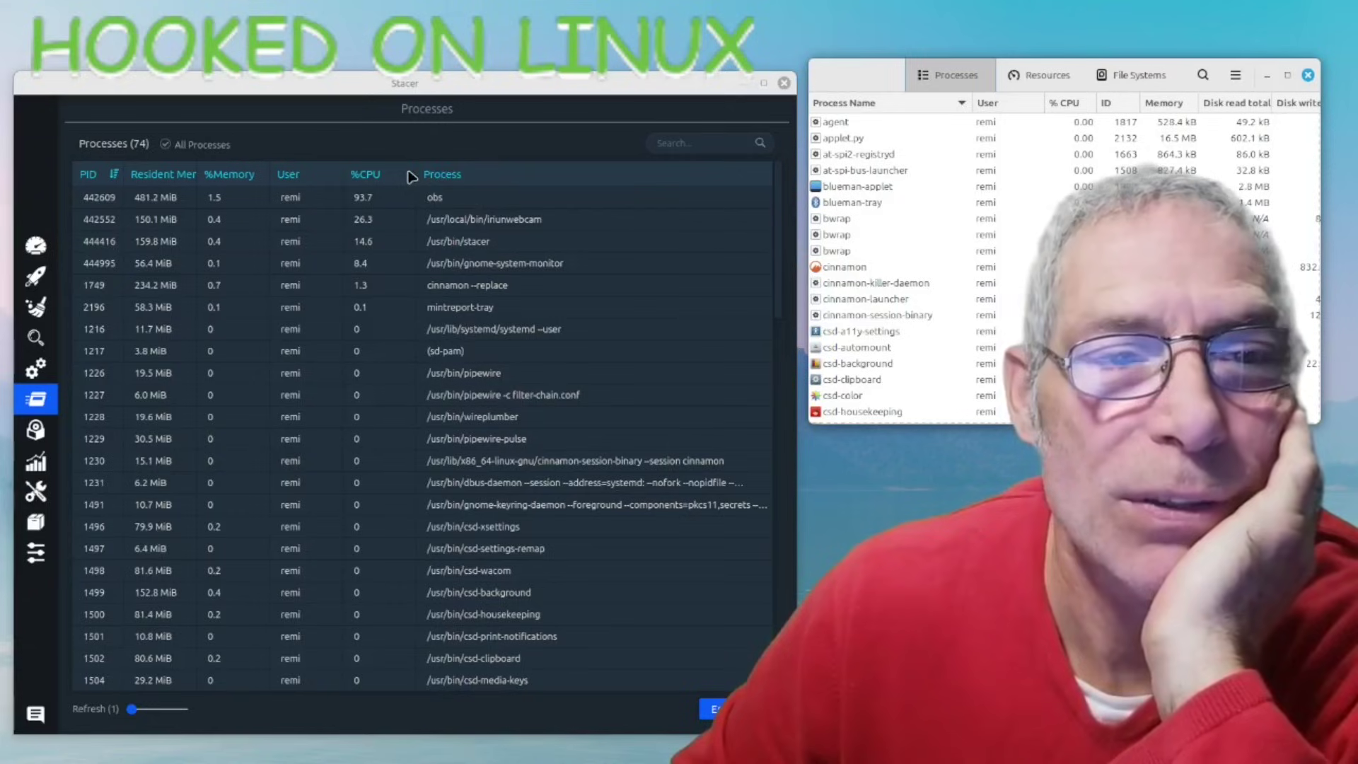
Toggle Stacer's All Processes option on and back off, listing only the user's processes.
left_click(205, 150)
left_click(203, 145)
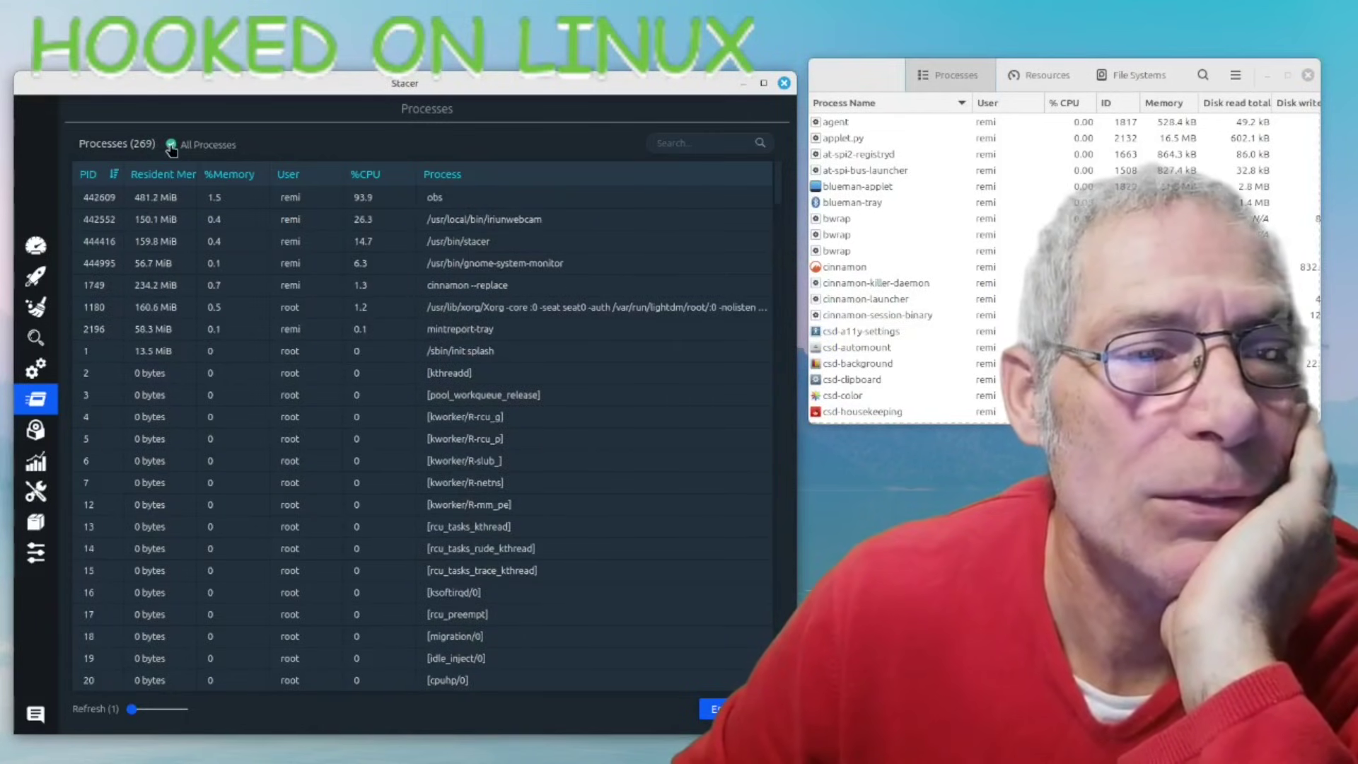
left_click(171, 146)
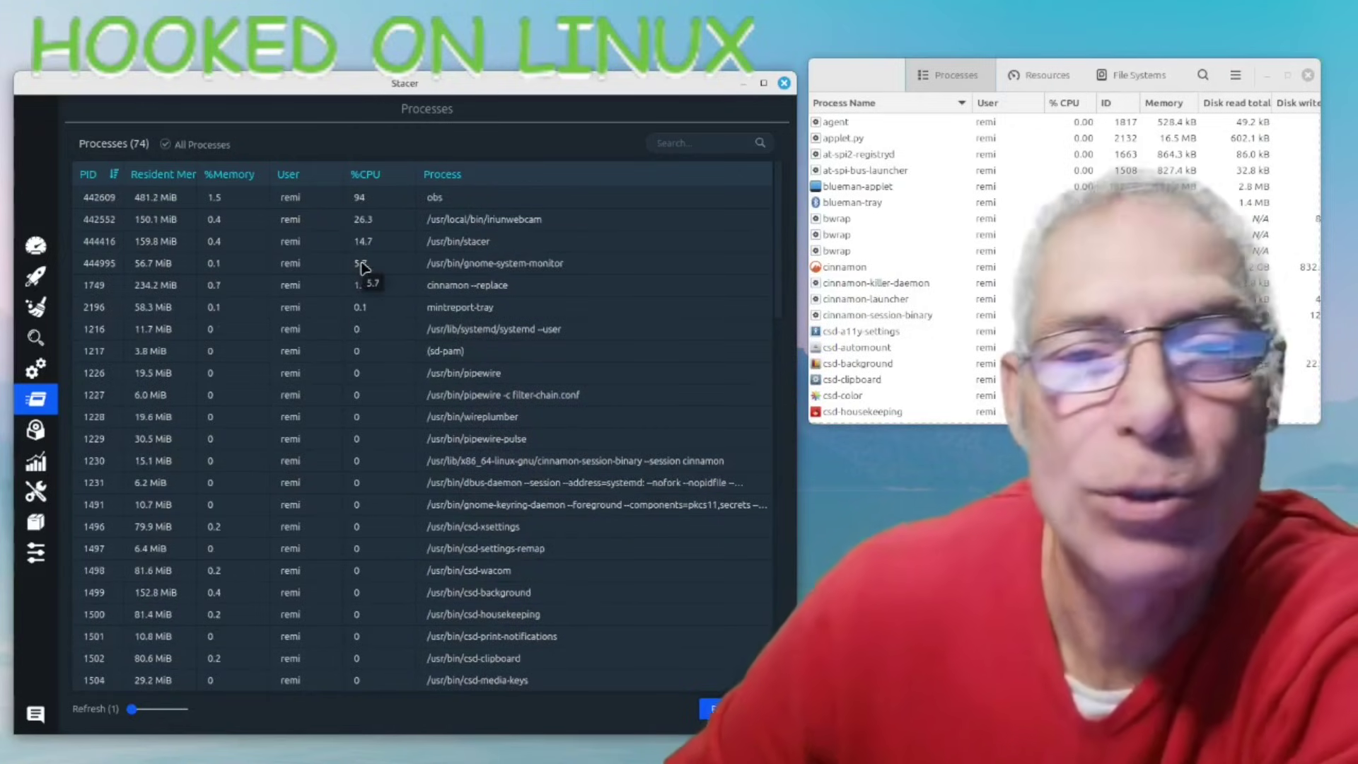
Browse System Monitor's Resources and File Systems views alongside Stacer's Dashboard.
left_click(1051, 86)
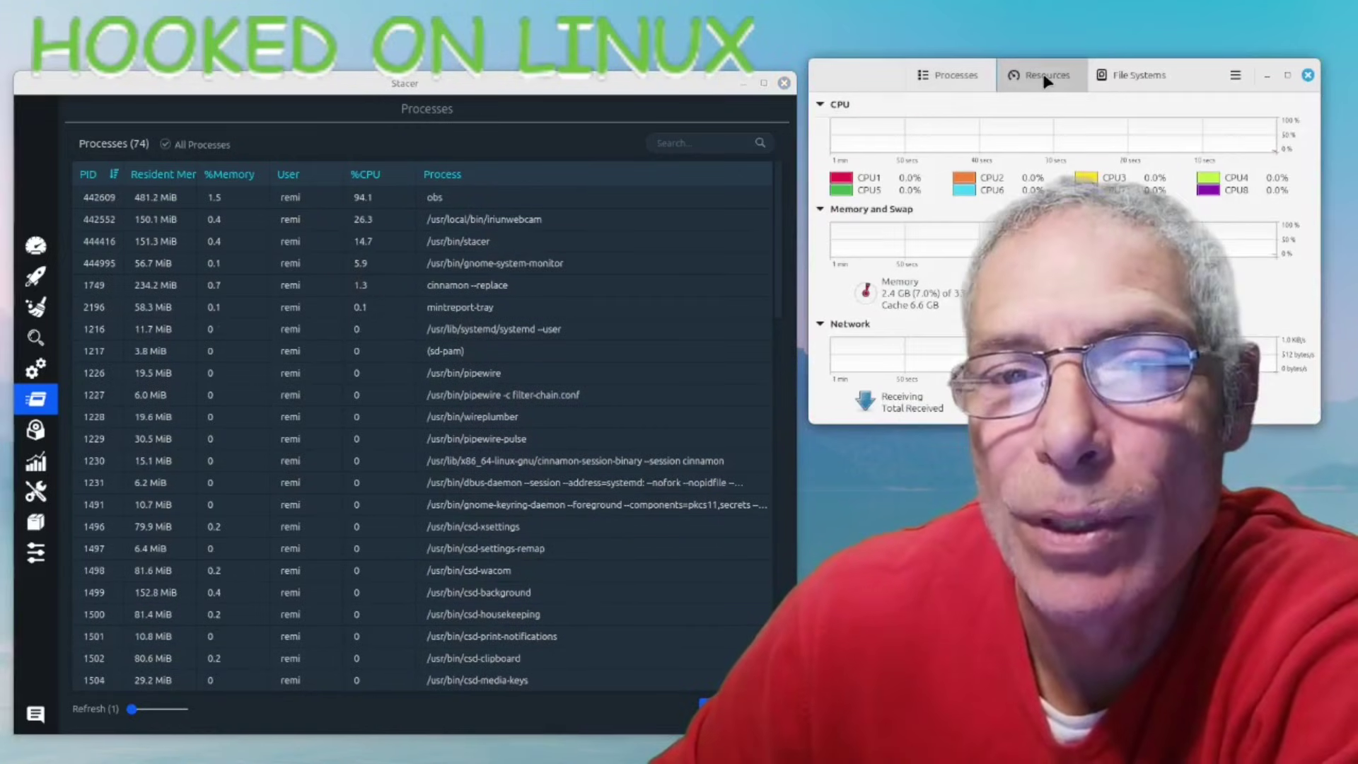
left_click(1132, 83)
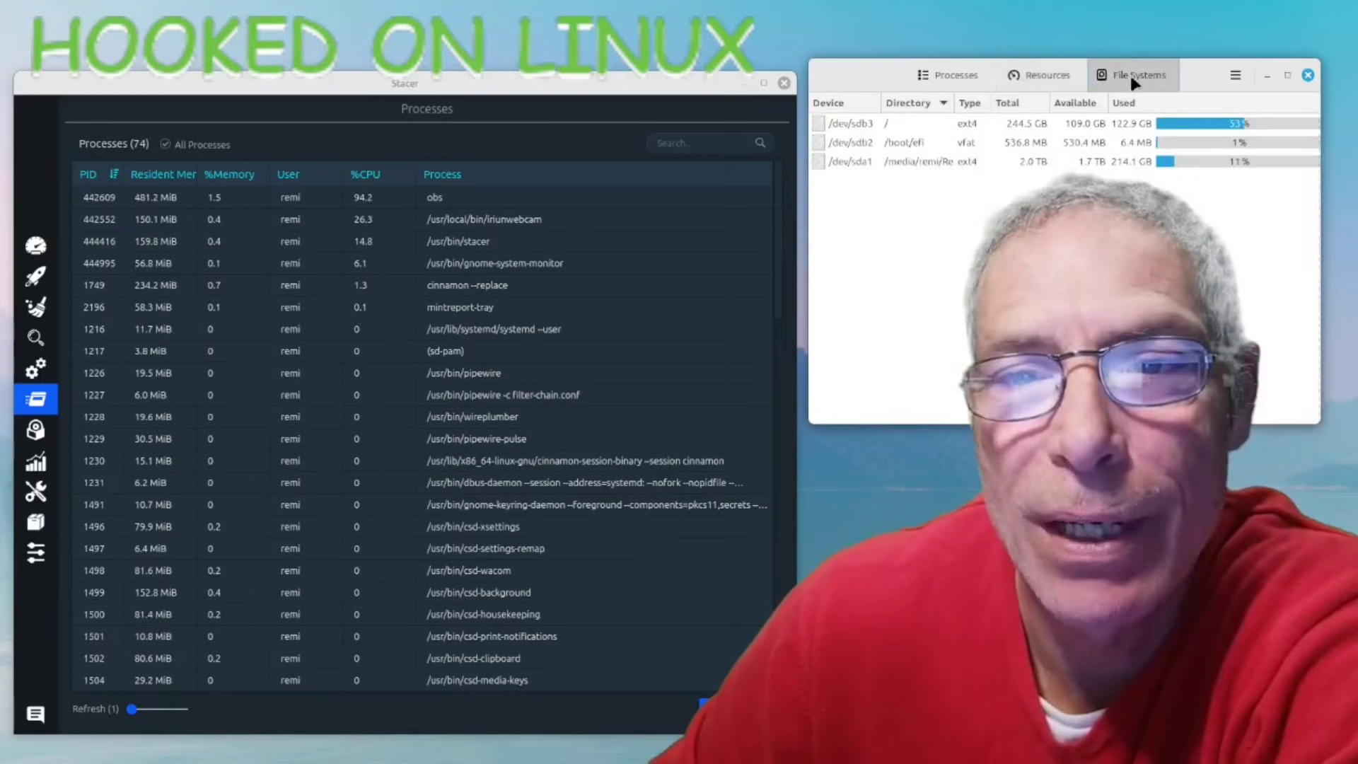
left_click(1038, 86)
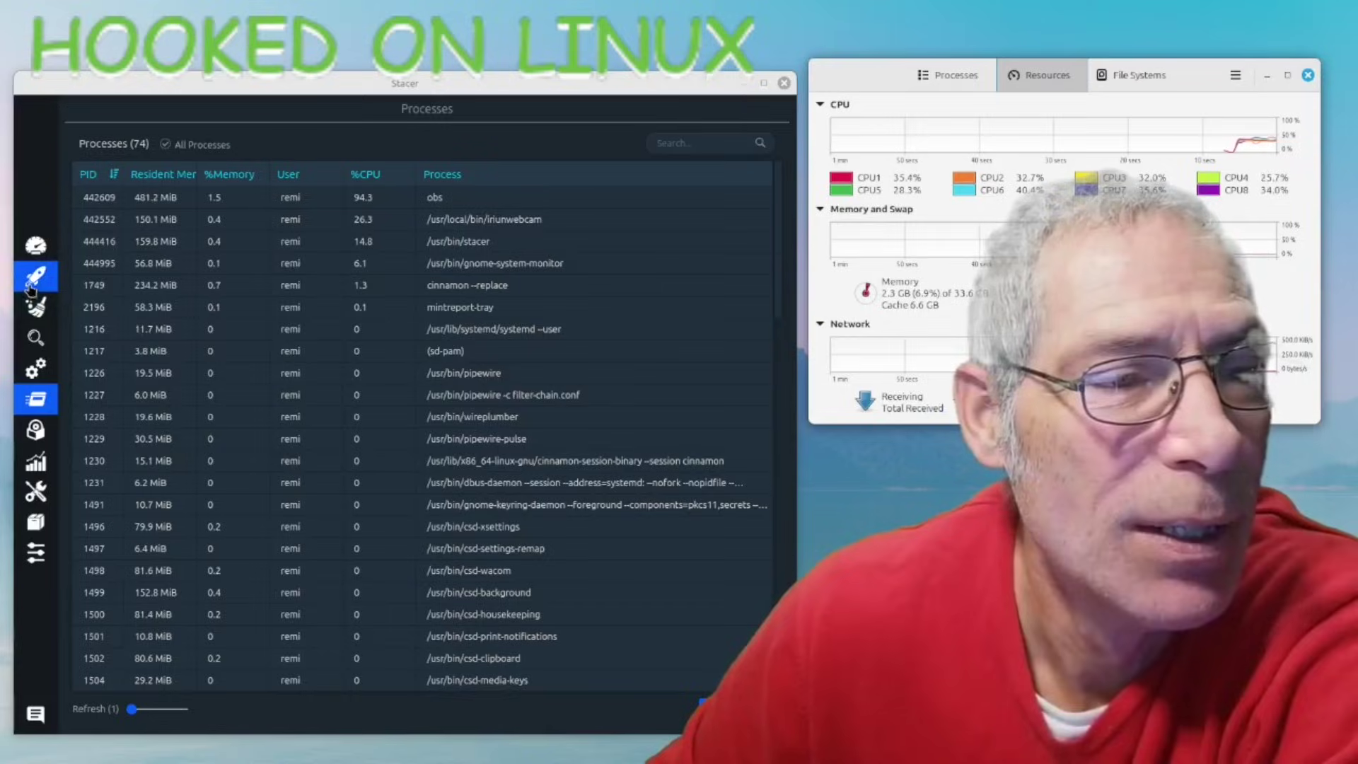
left_click(35, 248)
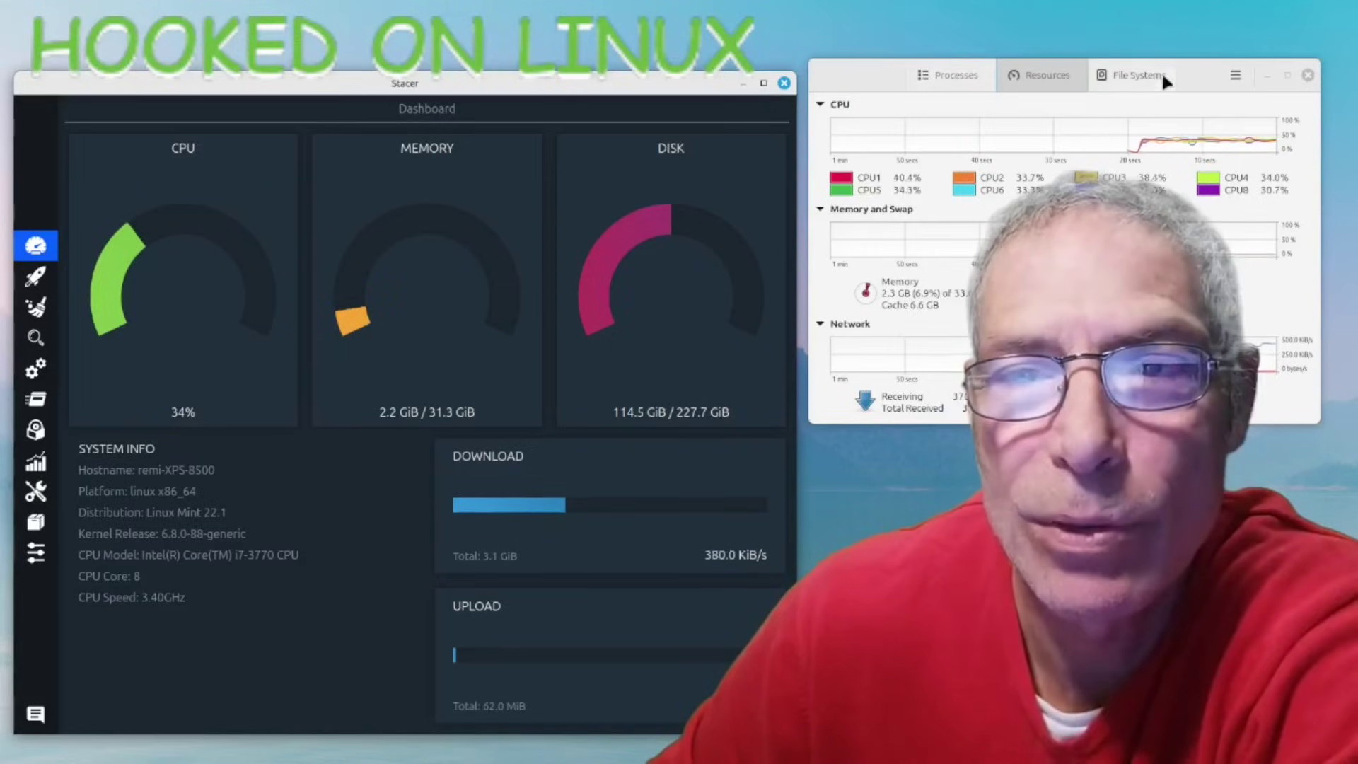
Compare System Monitor's process list with Stacer's Processes page, then close System Monitor.
left_click(1124, 78)
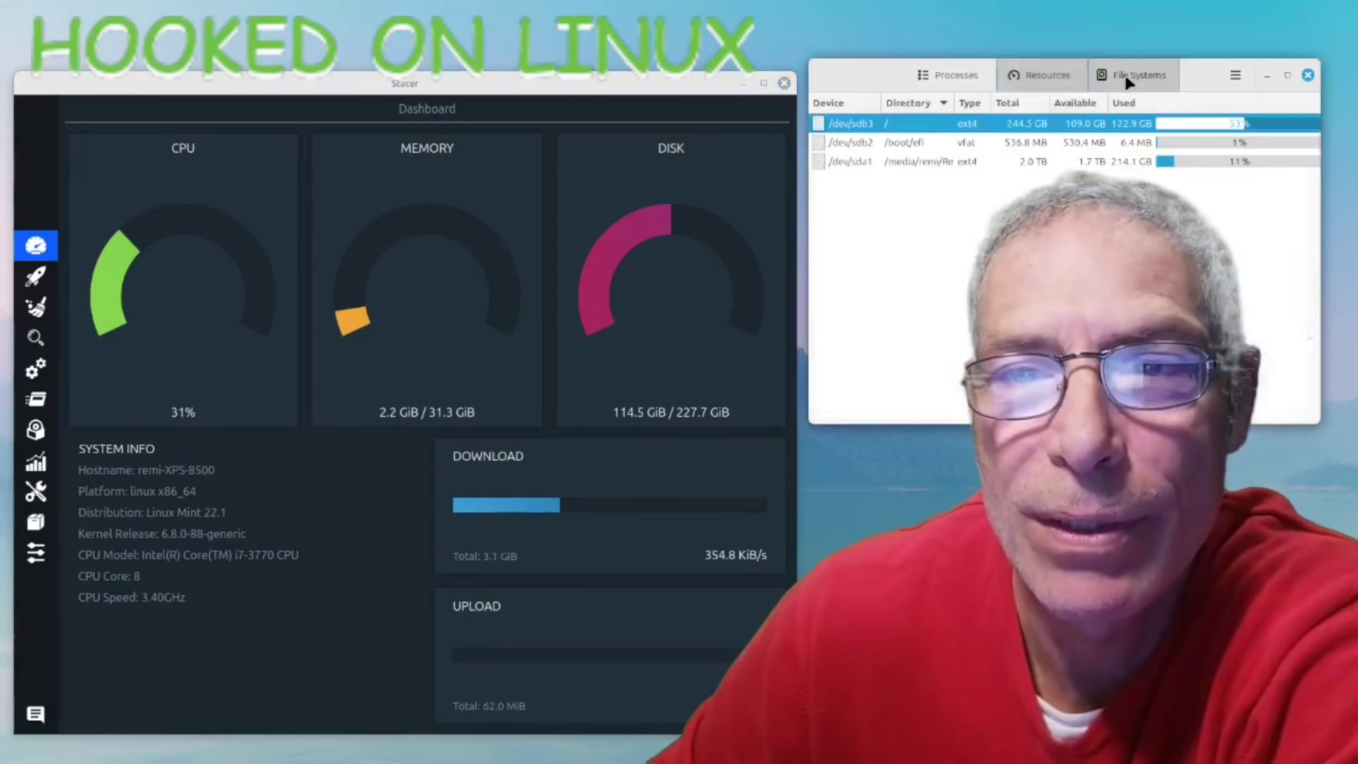
left_click(958, 82)
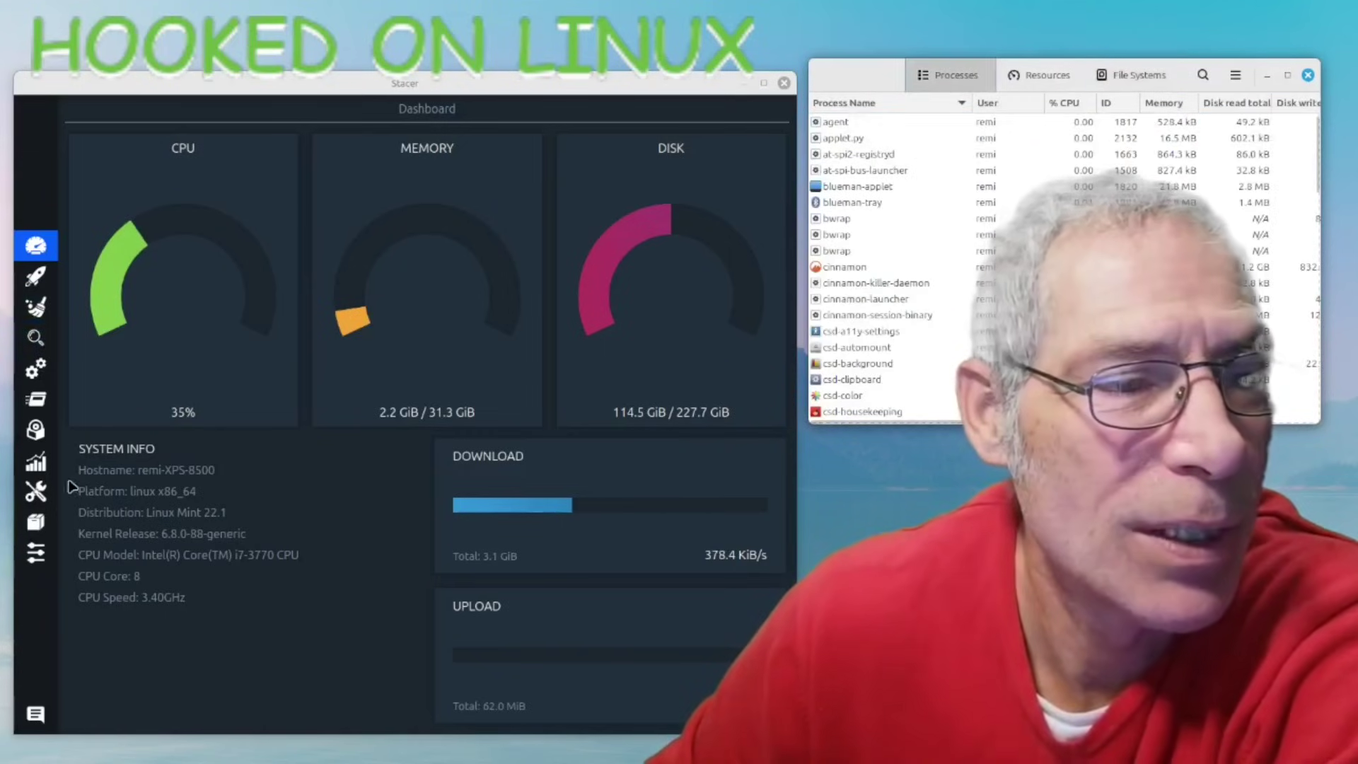
left_click(39, 399)
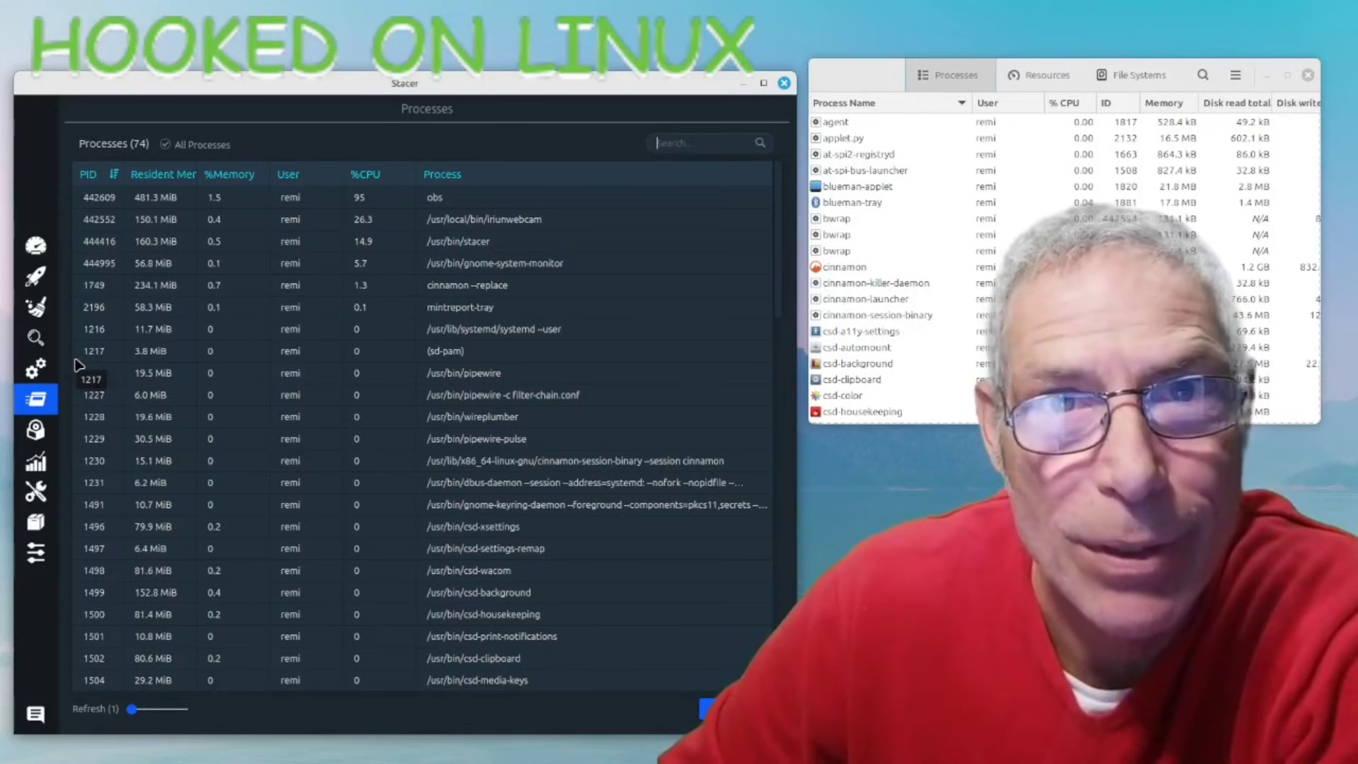
left_click(877, 75)
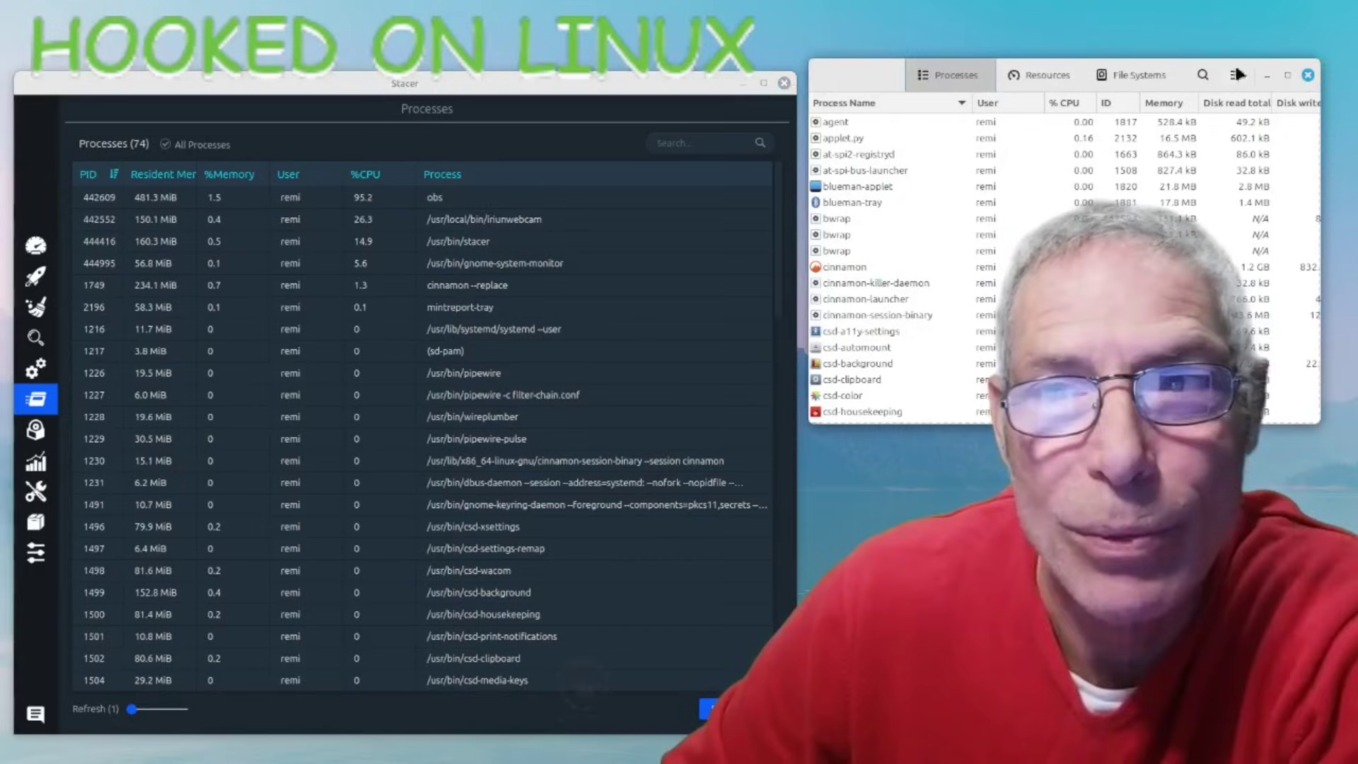
left_click(1311, 75)
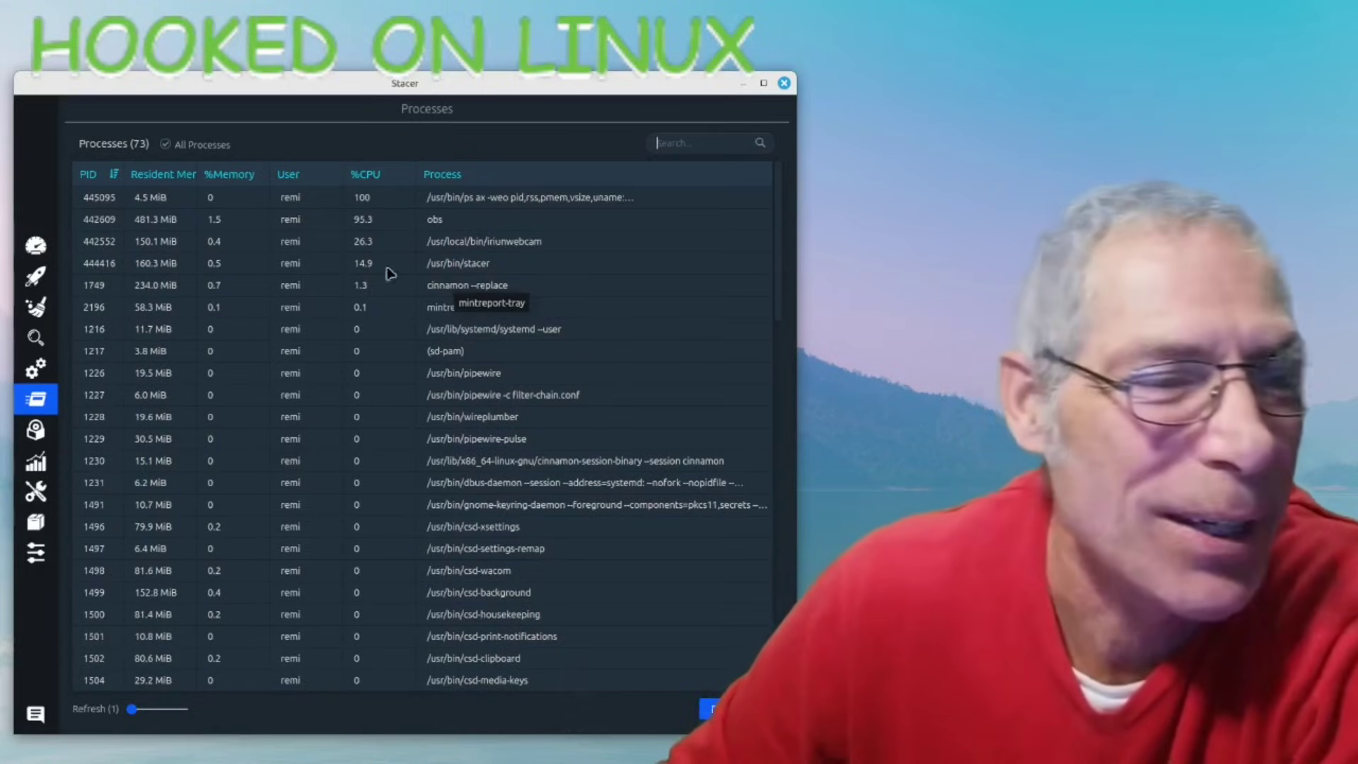
In the Uninstaller, mark firefox, firefox-locale-en and google-chrome-stable and start removing all three.
left_click(37, 431)
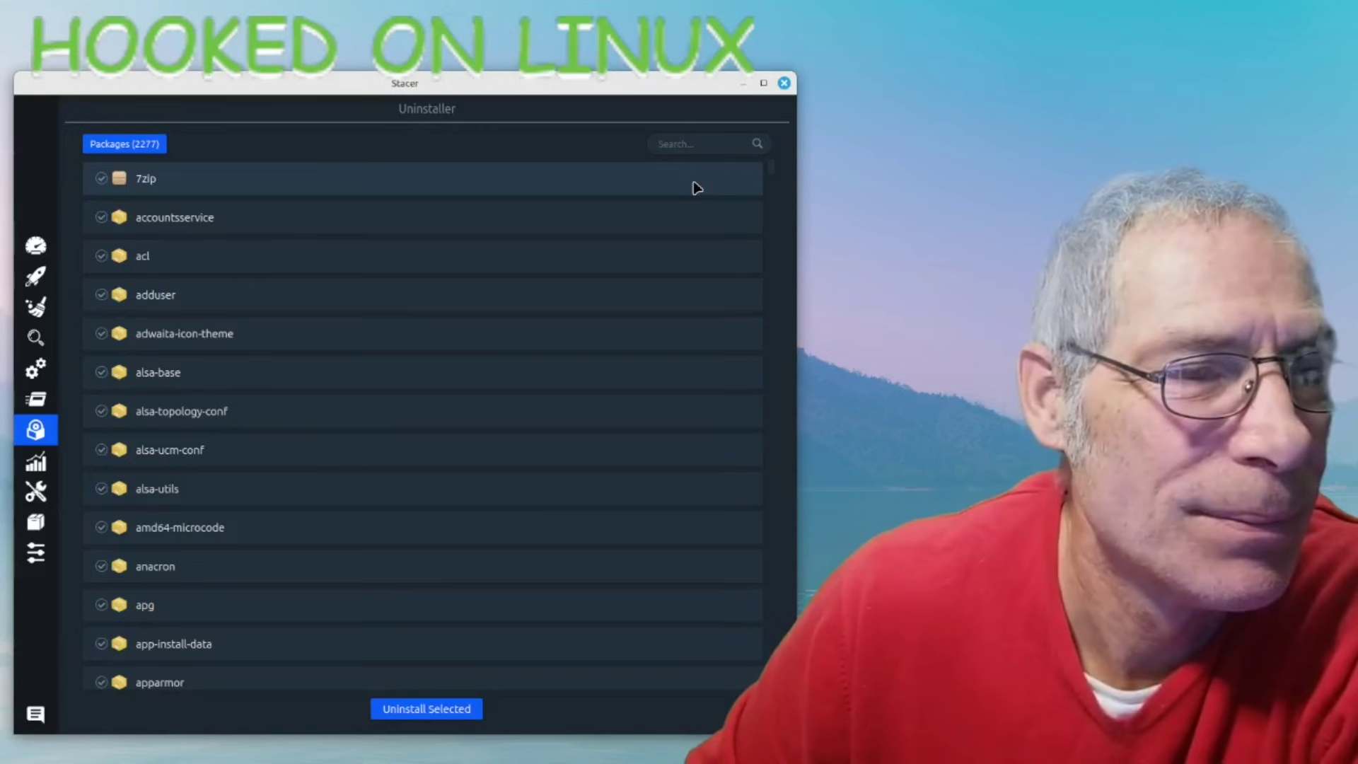
scroll(561, 351, "down", 7)
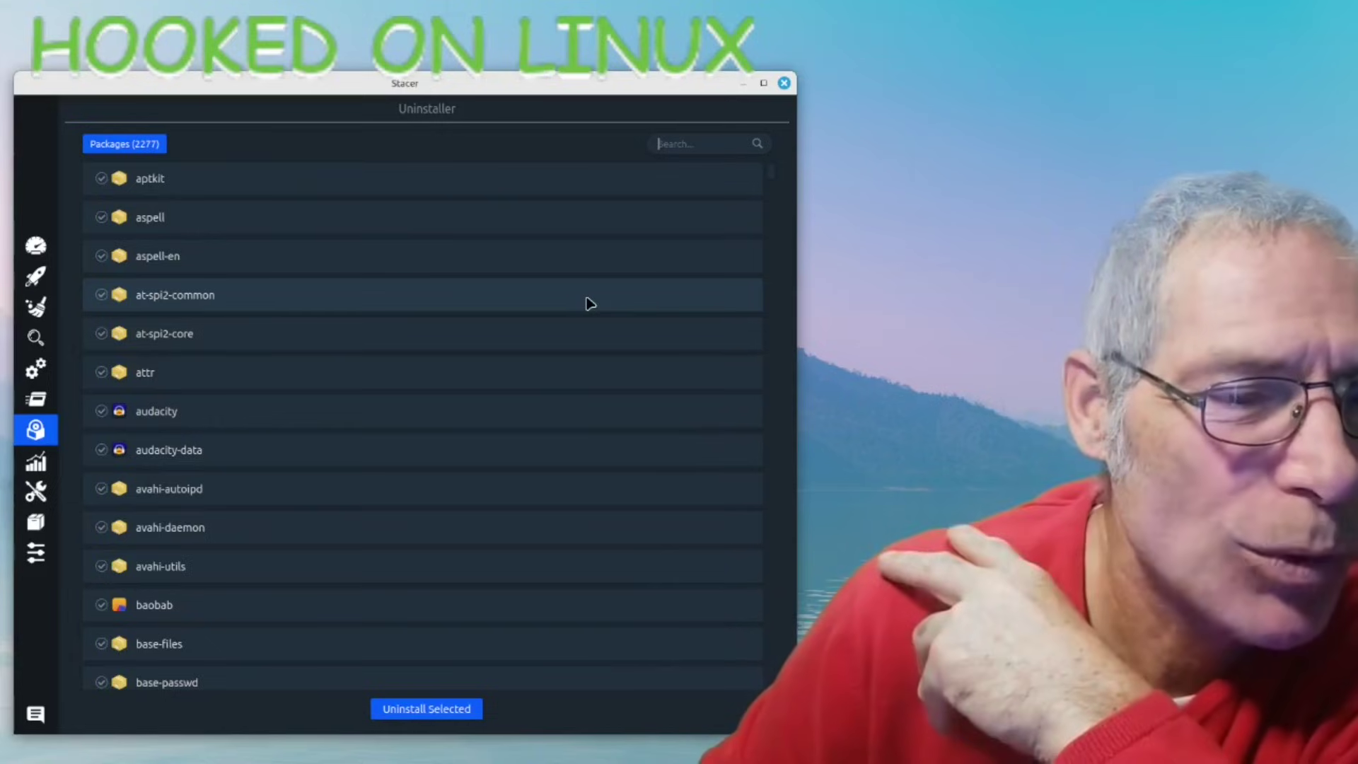
scroll(586, 303, "down", 10)
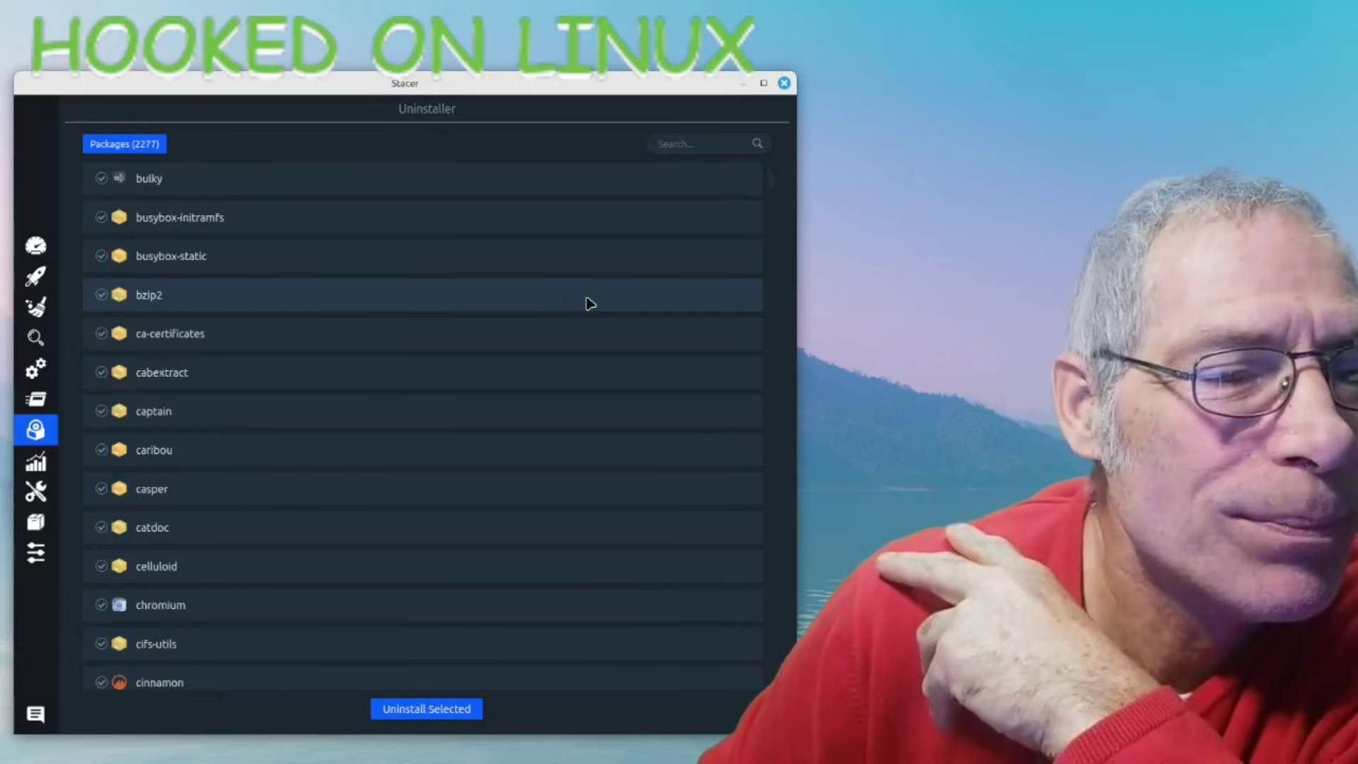
scroll(589, 303, "down", 15)
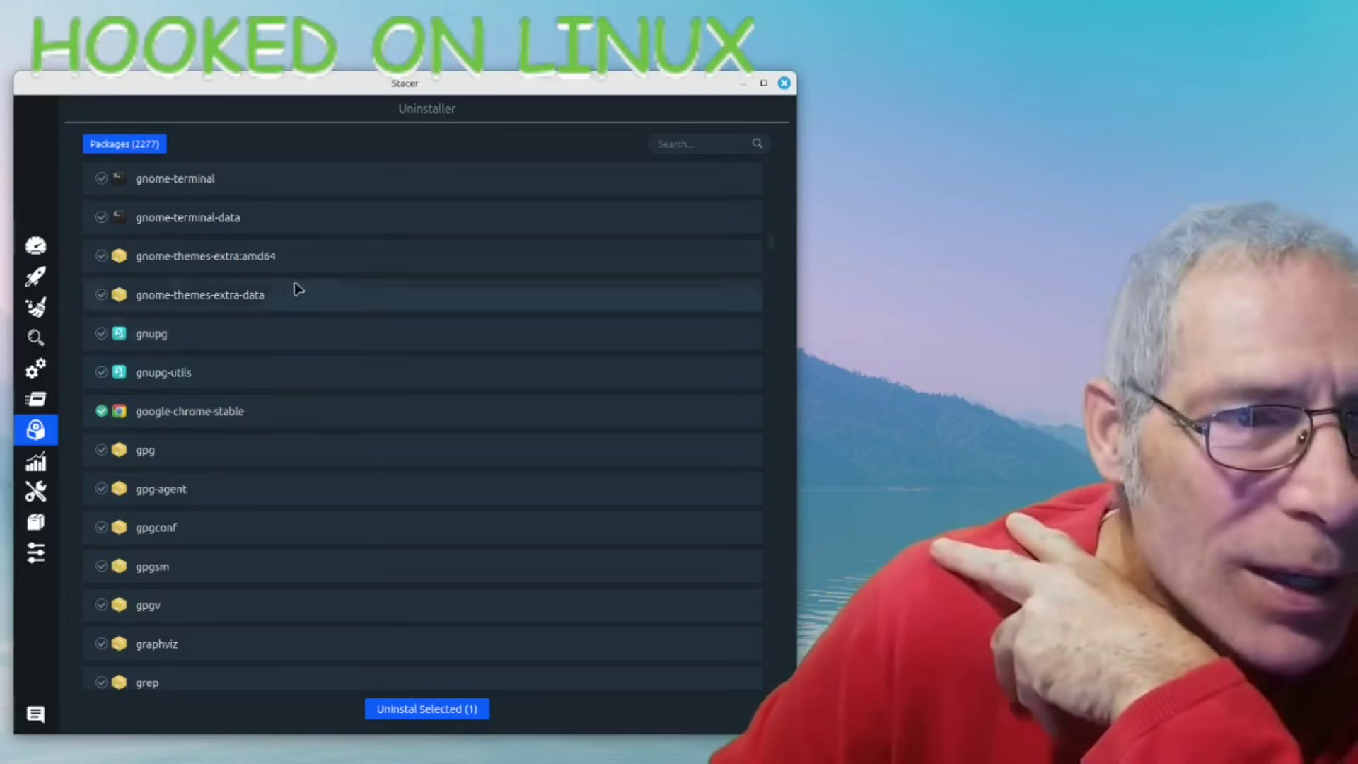
scroll(448, 276, "up", 5)
scroll(449, 276, "up", 20)
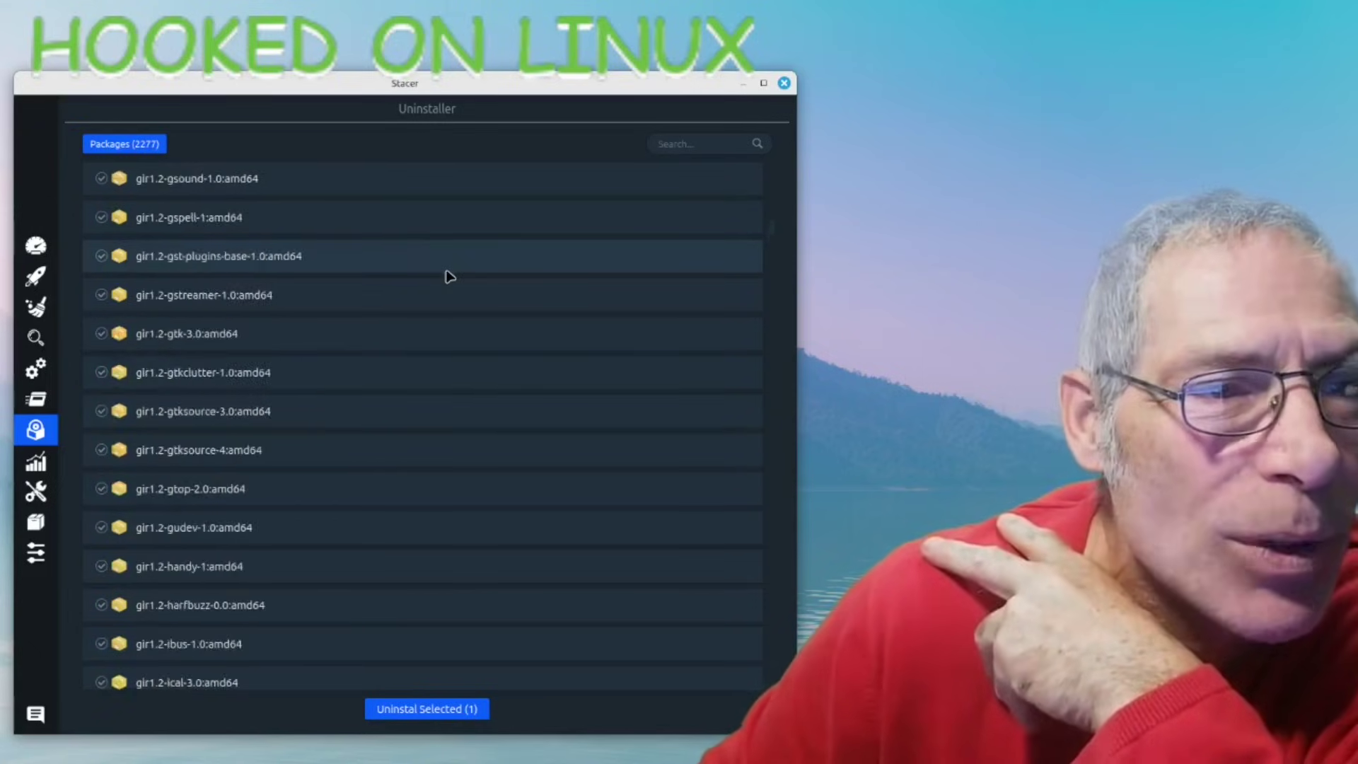
scroll(449, 276, "up", 15)
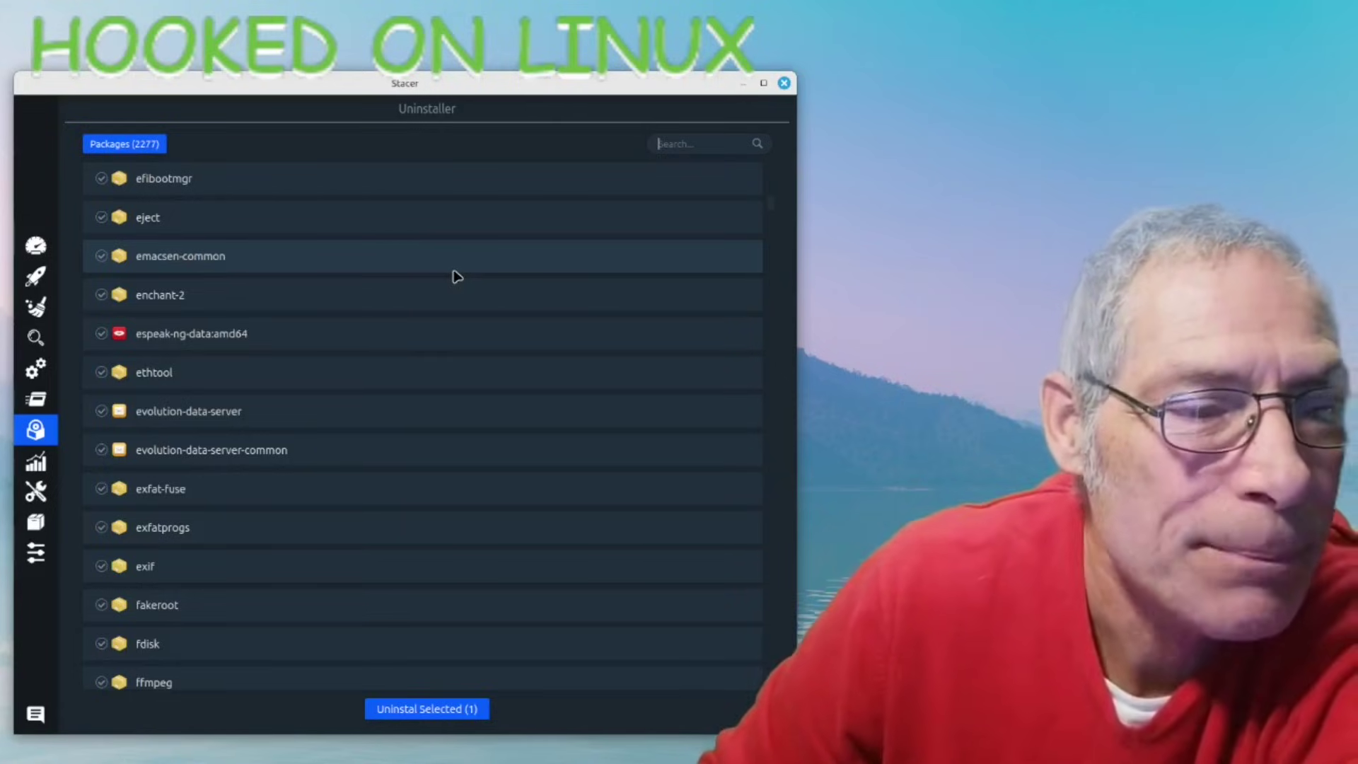
scroll(456, 276, "down", 5)
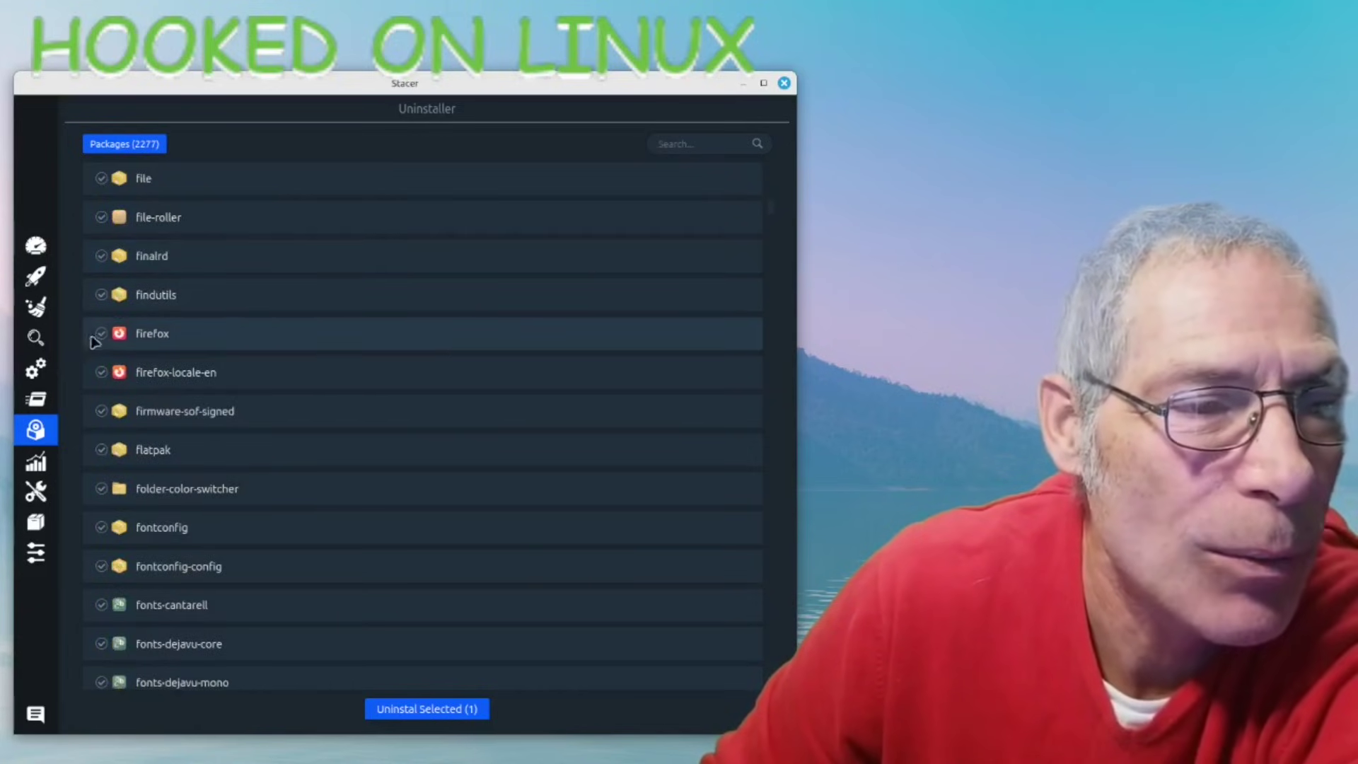
left_click(102, 334)
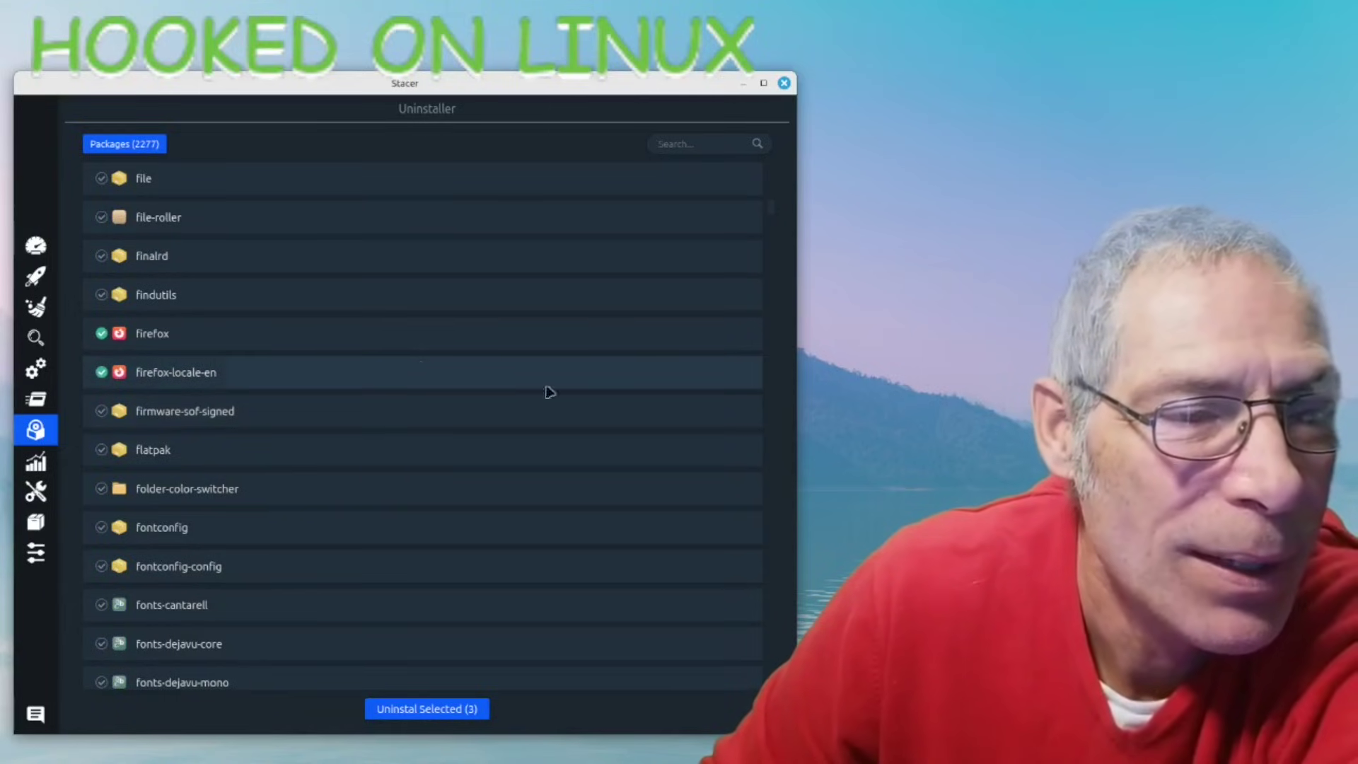
left_click(412, 710)
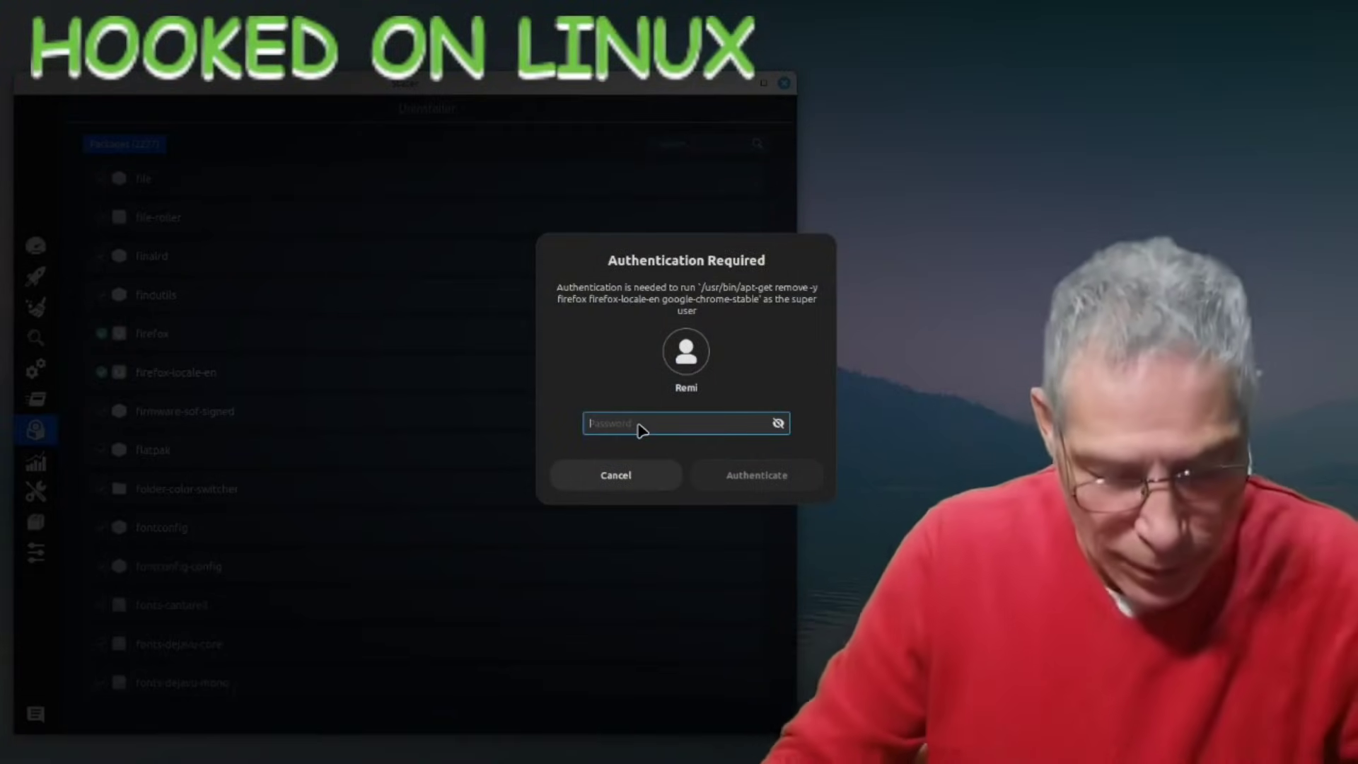
Enter the account password, and after a failed attempt re-enter it to authorise removal.
type("•••••••")
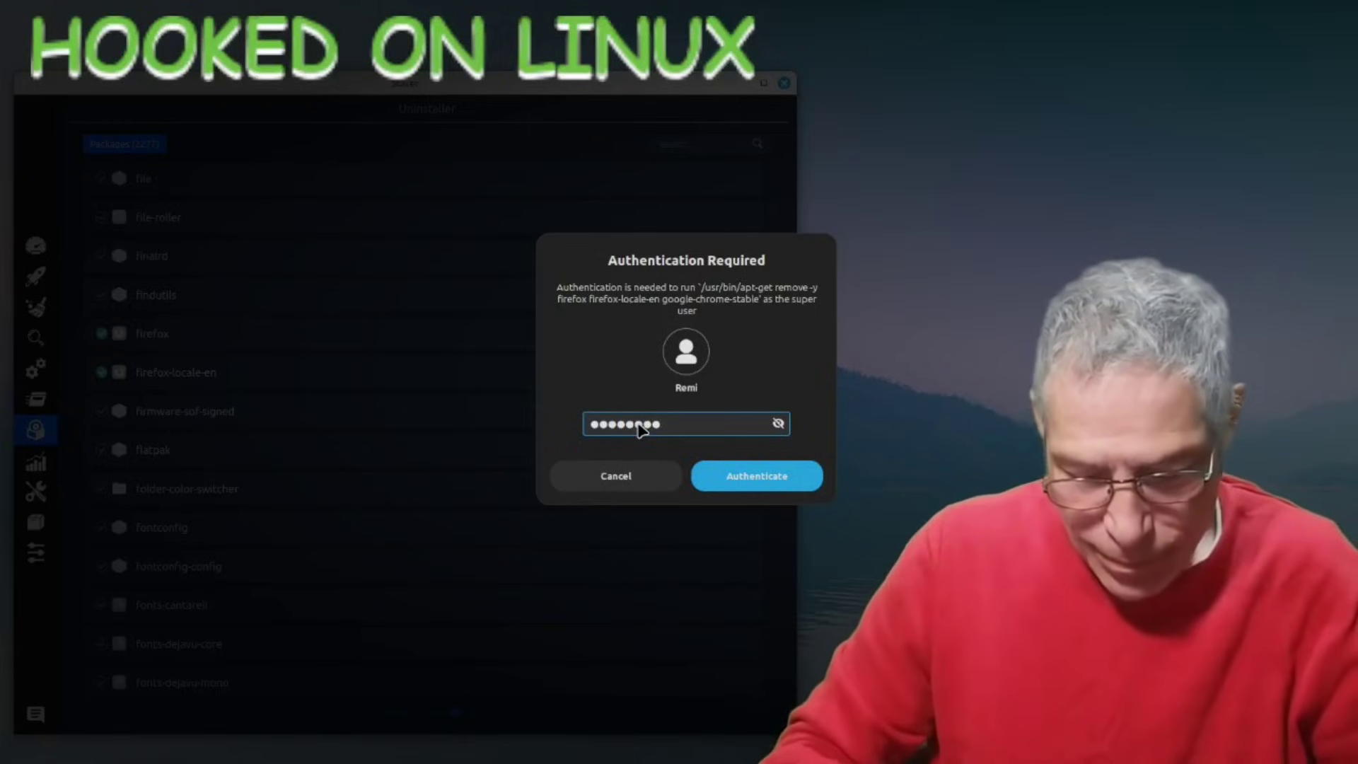
type("•")
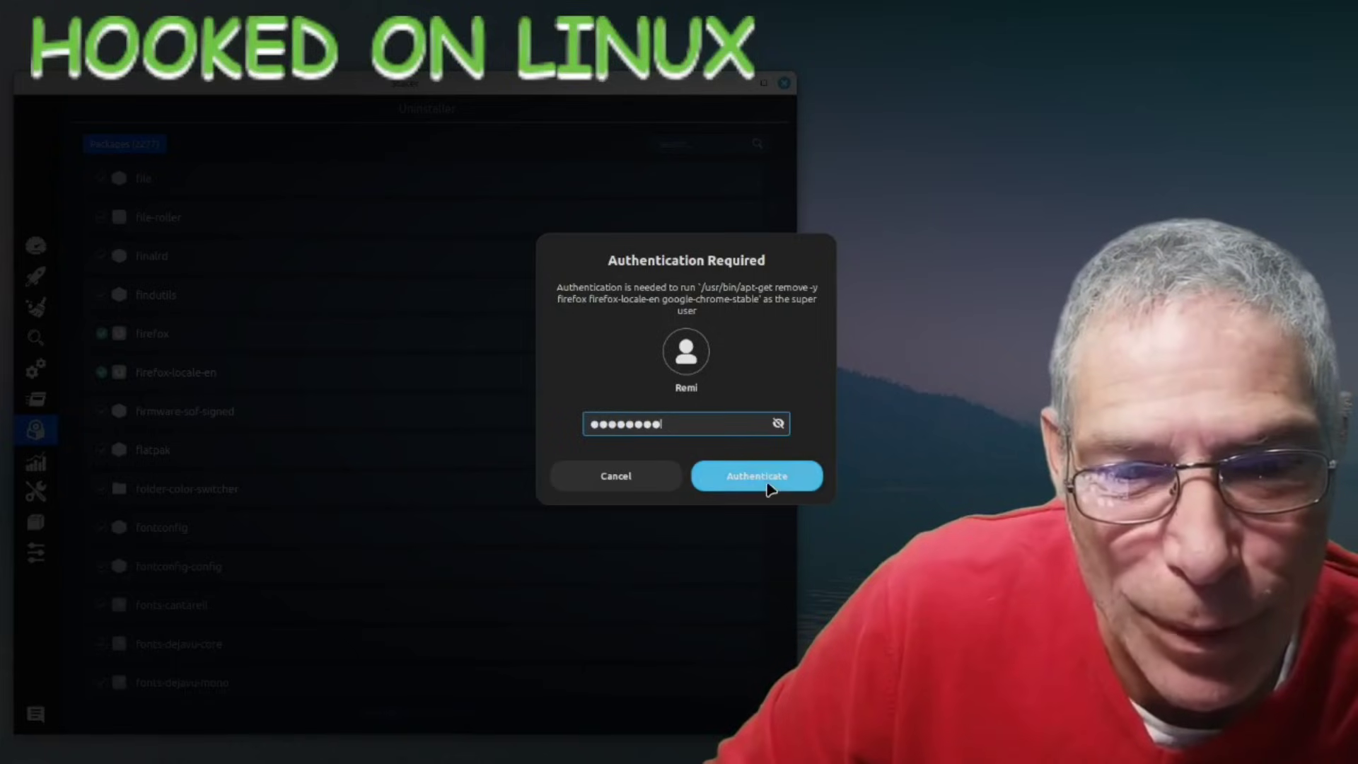
left_click(769, 484)
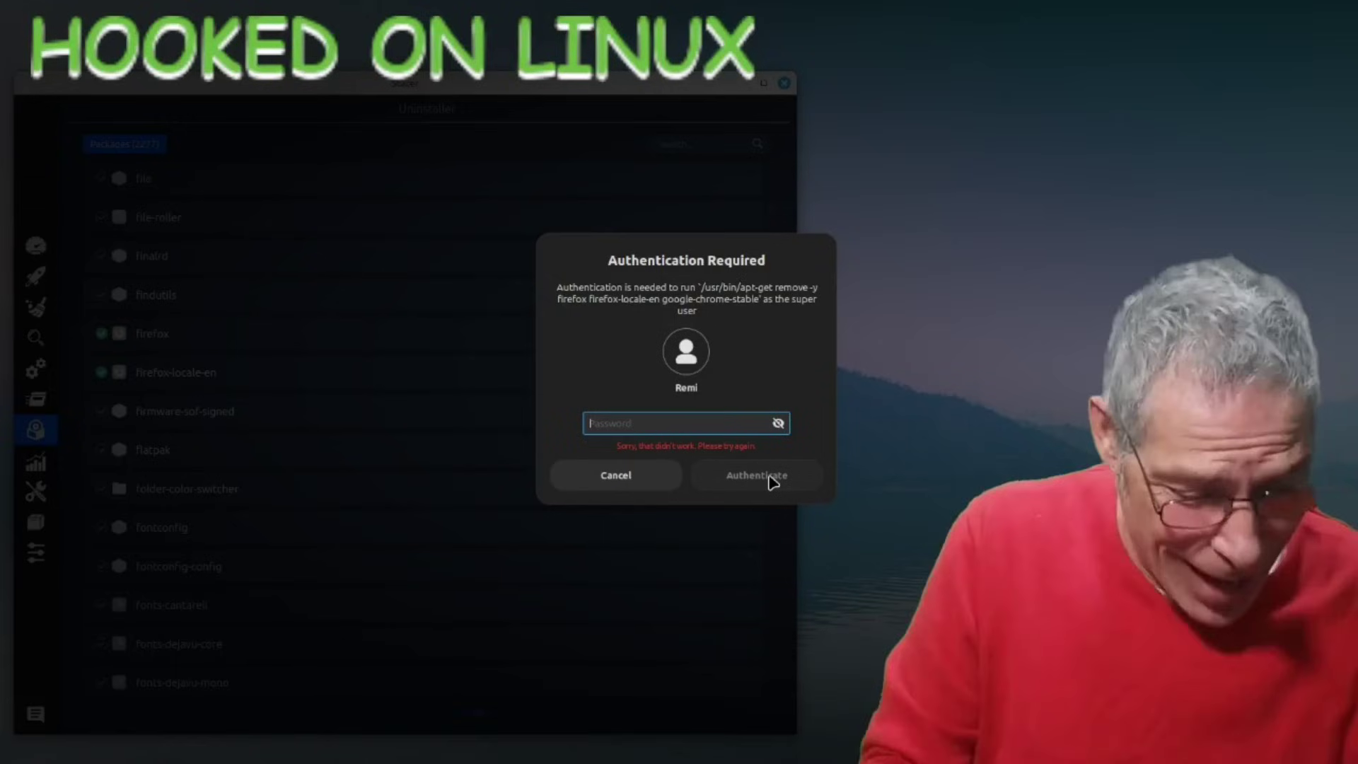
type("••••••••")
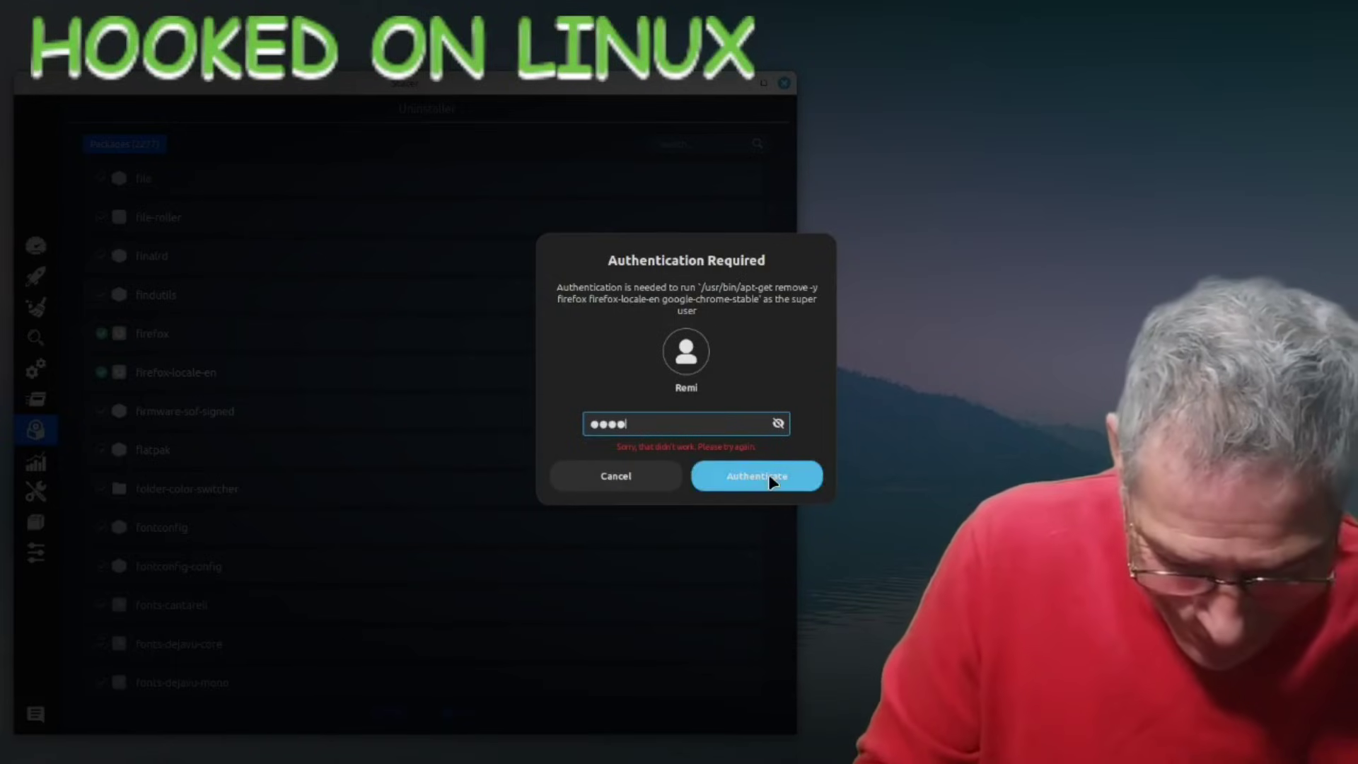
type("•")
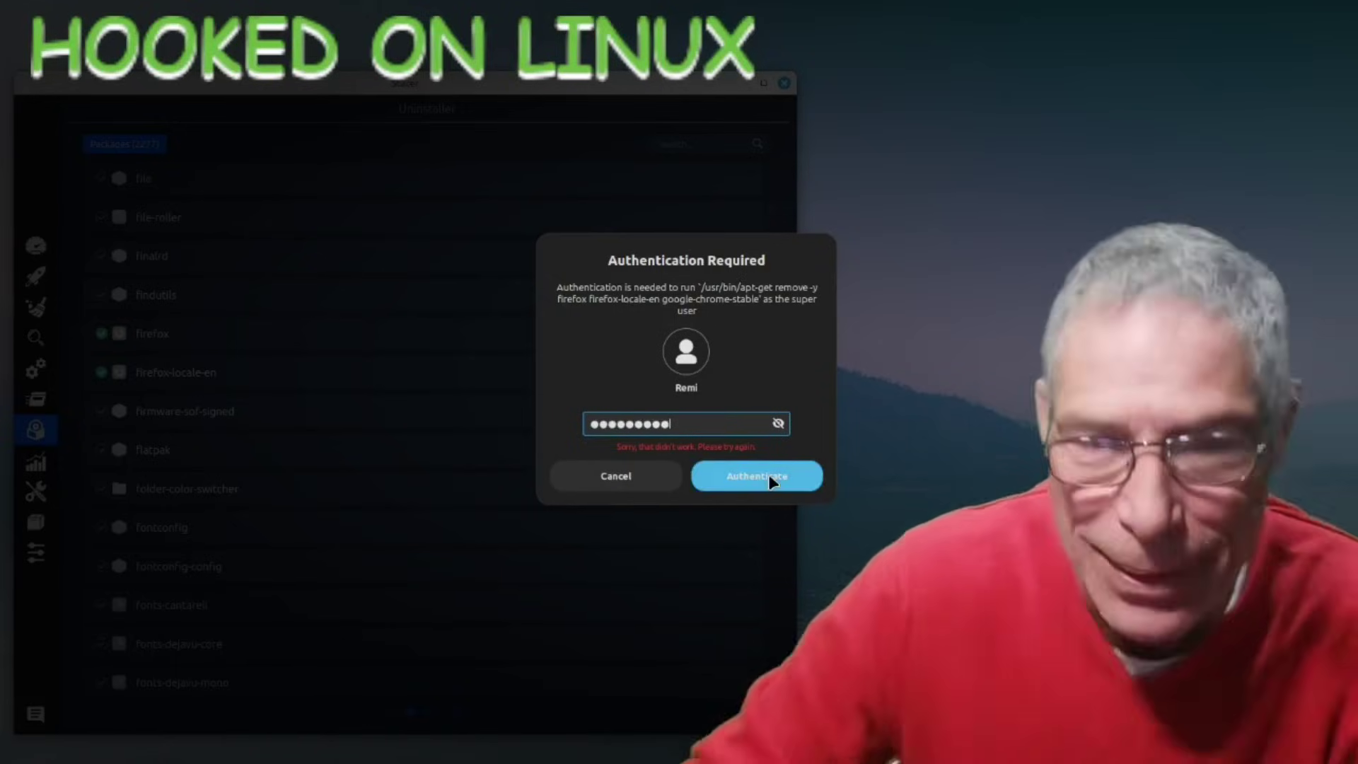
left_click(771, 481)
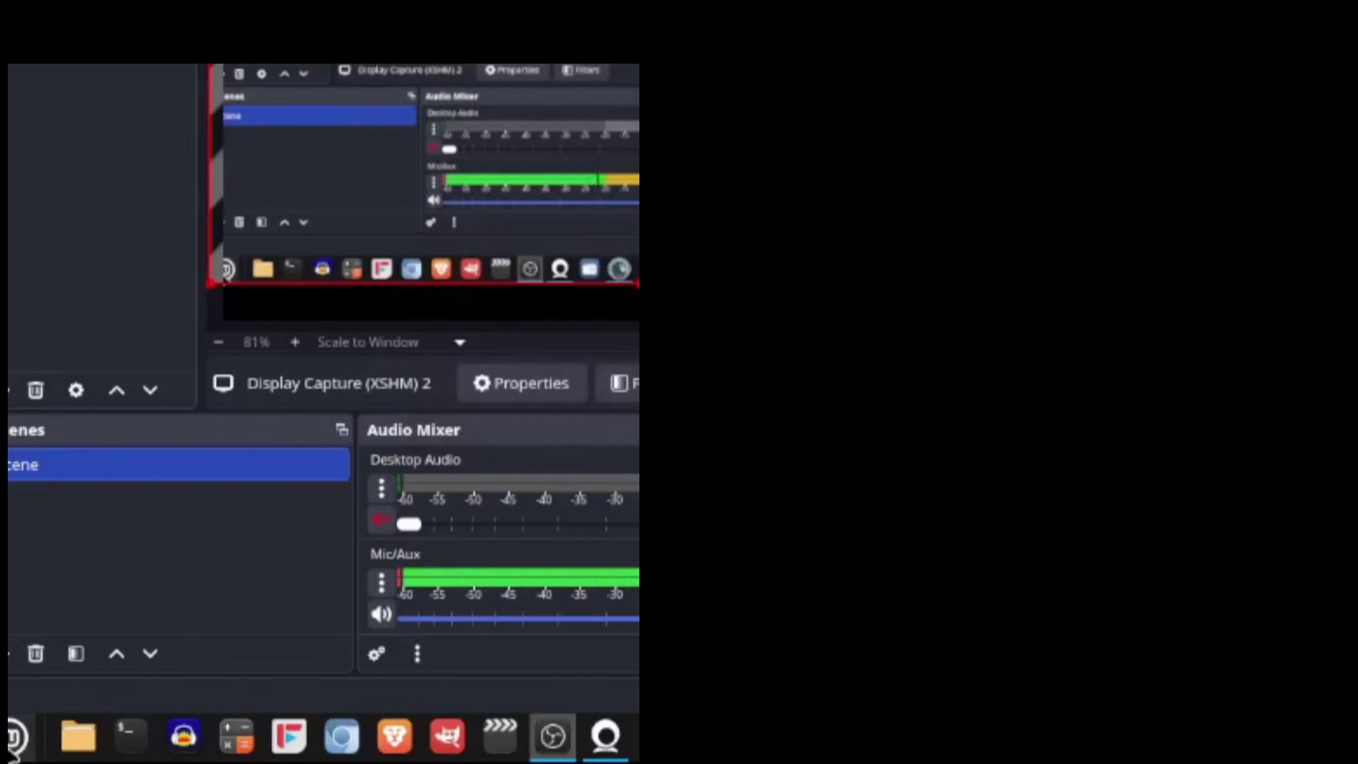
Open Software Sources from the applications menu beside Stacer's seven-repository APT list.
left_click(14, 739)
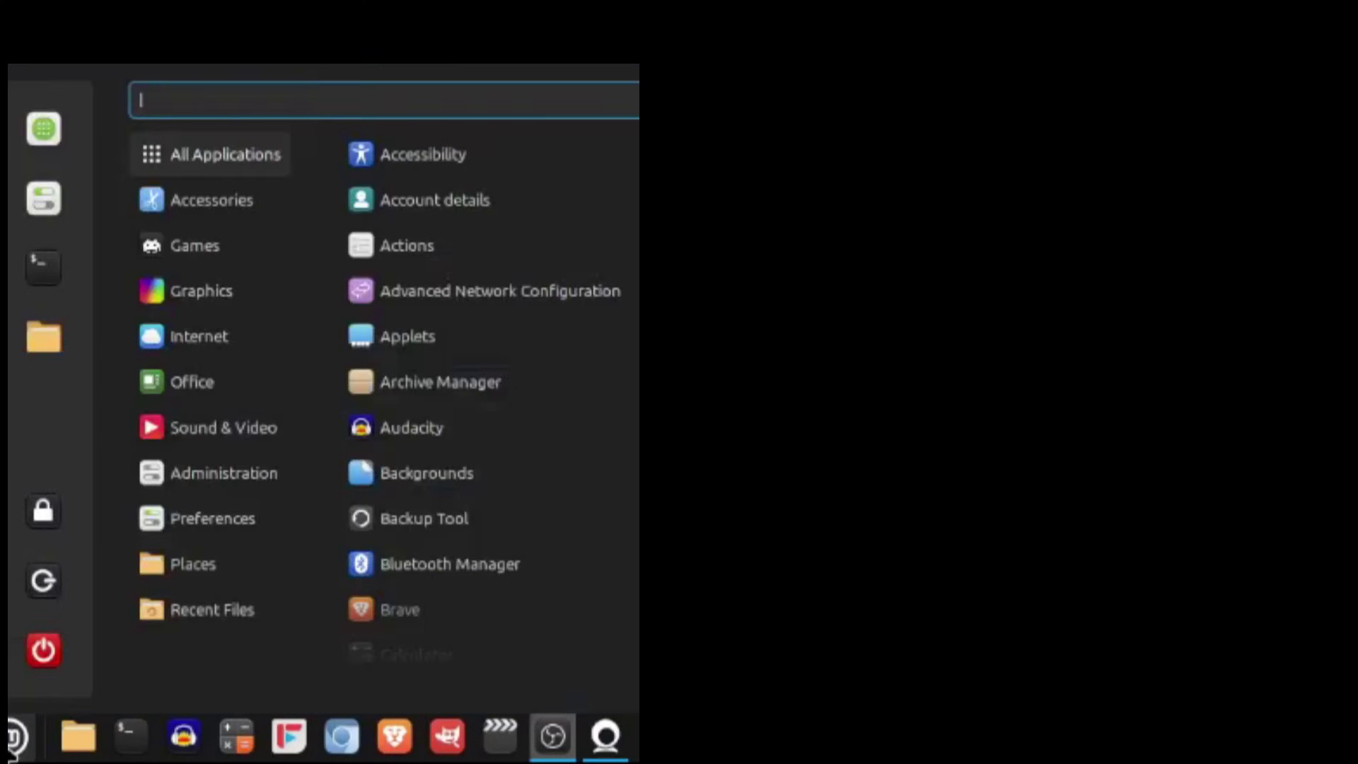
mouse_move(181, 338)
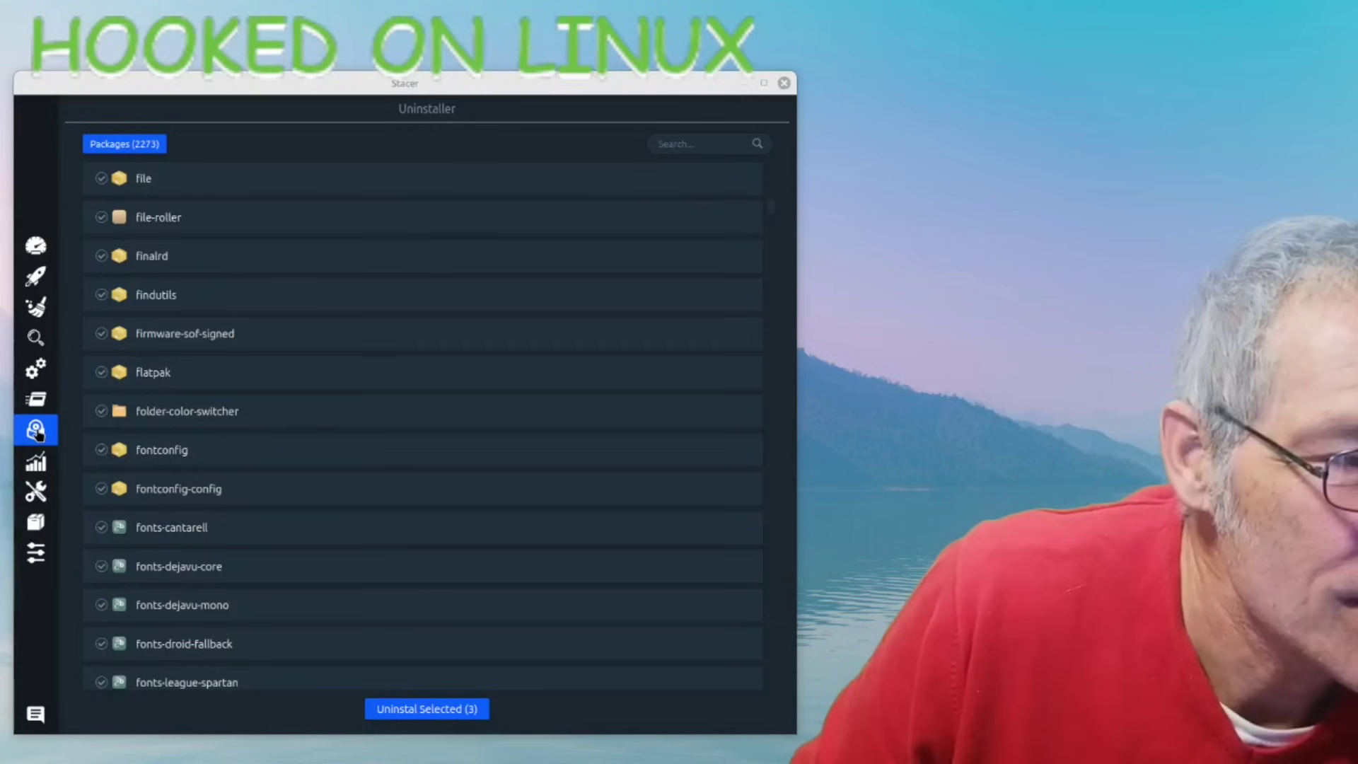
left_click(44, 467)
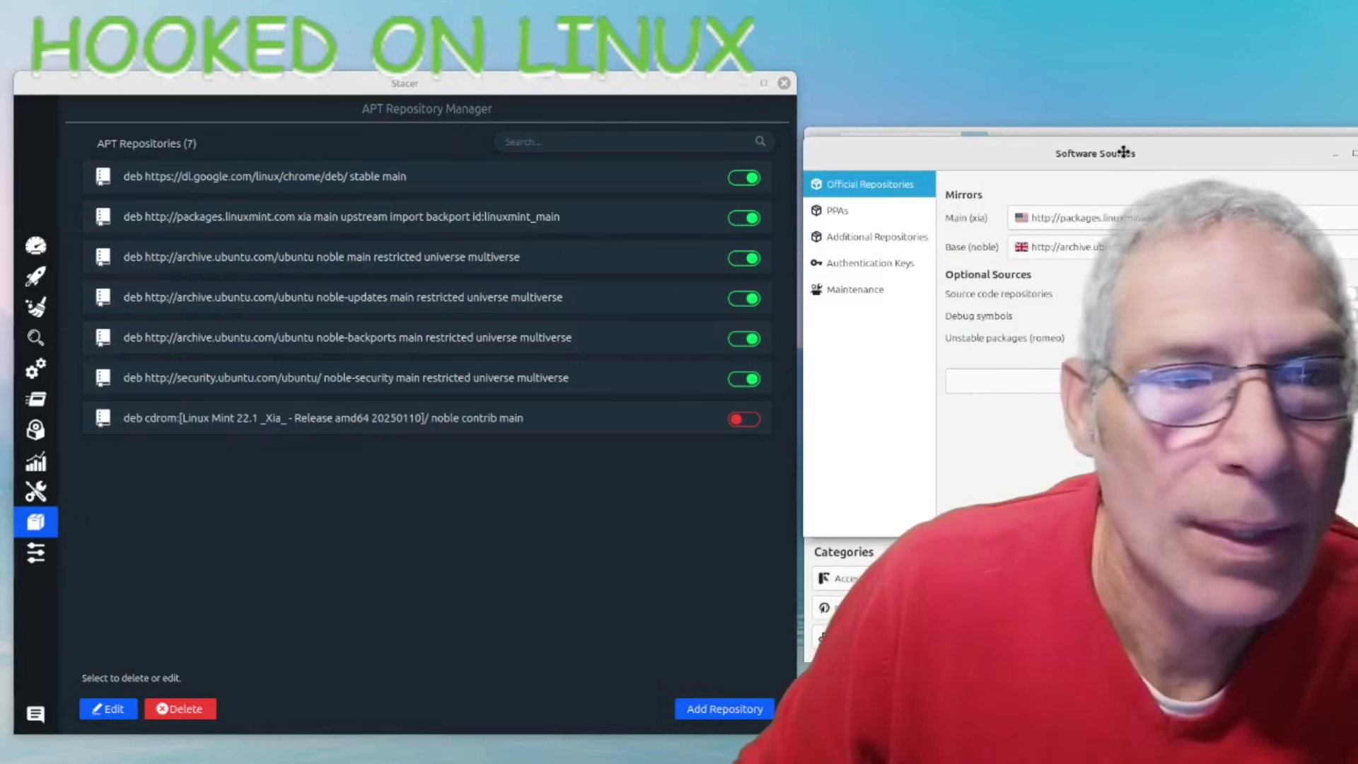
Close Software Manager and Software Sources, then open Stacer's Settings page.
left_click_drag(1123, 148, 1119, 266)
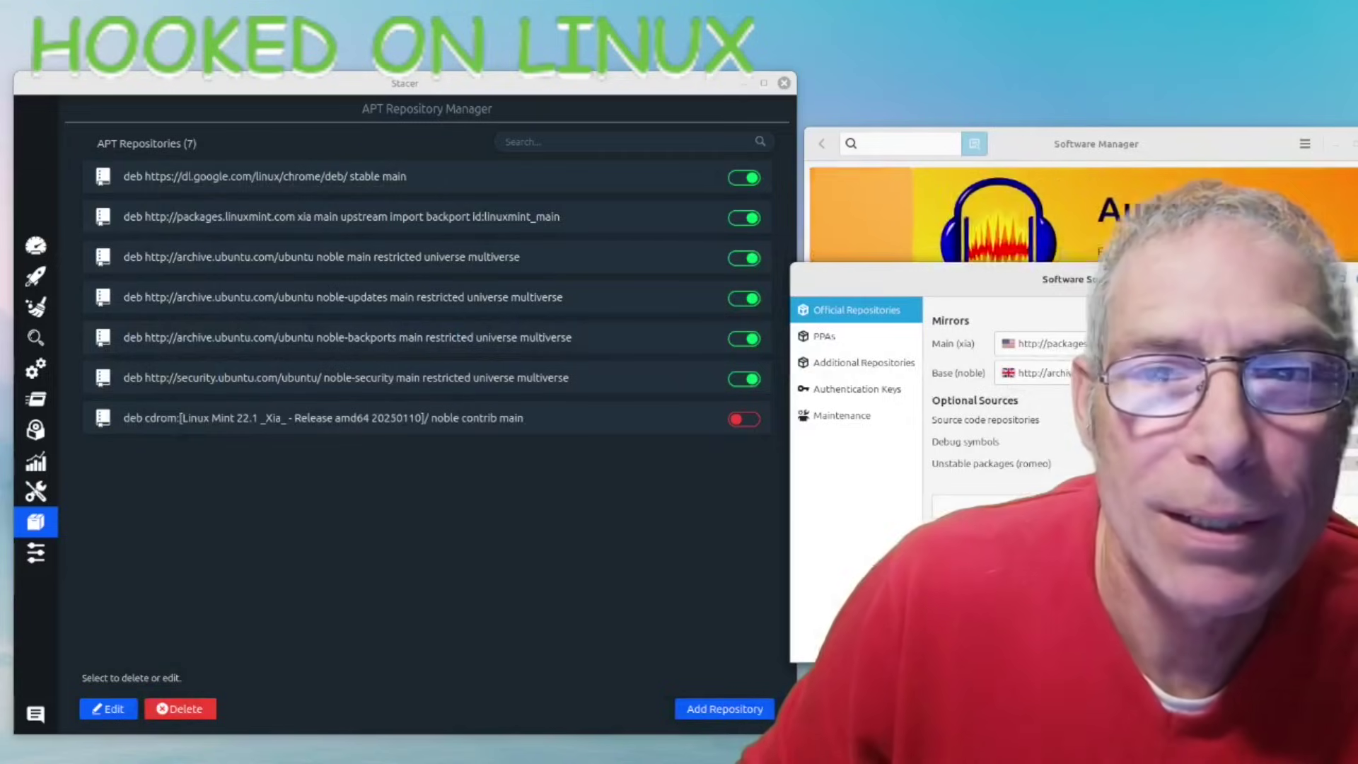
left_click_drag(1143, 136, 499, 168)
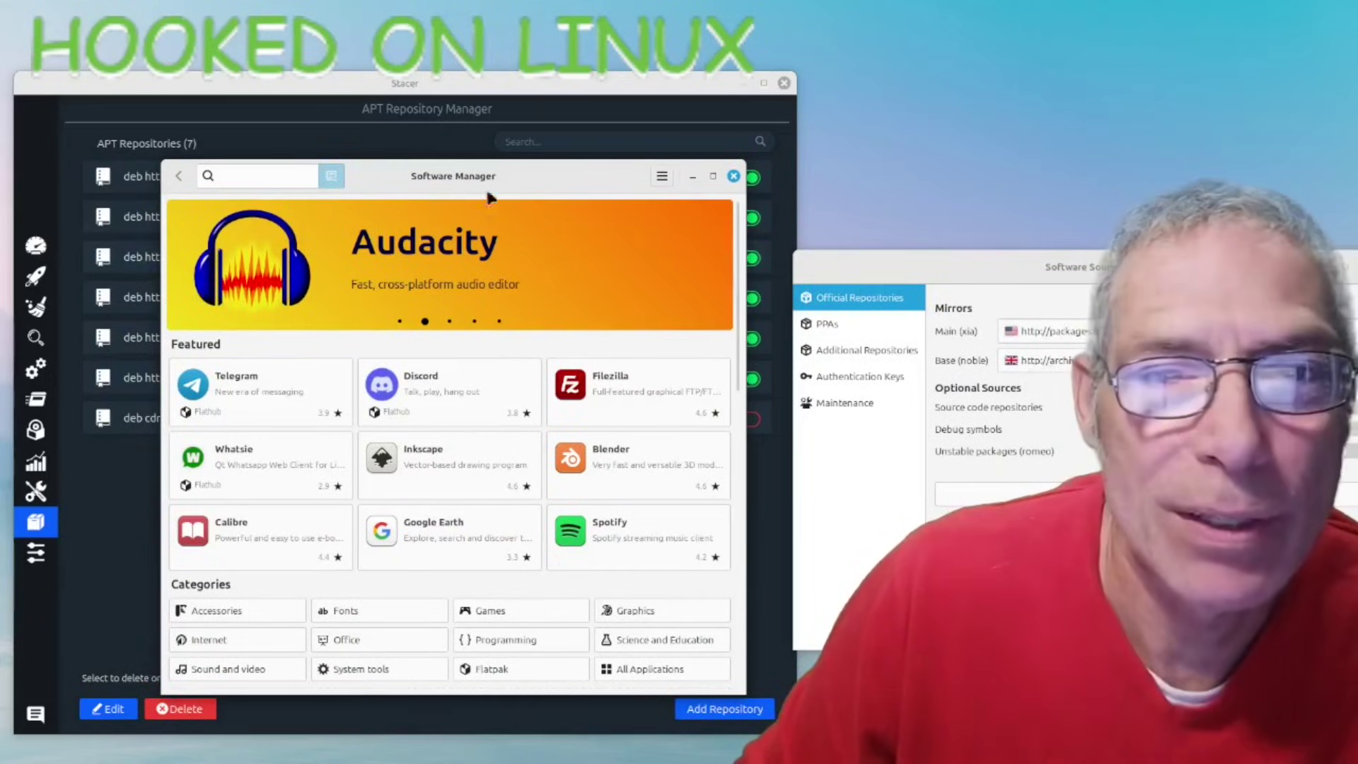
left_click(662, 176)
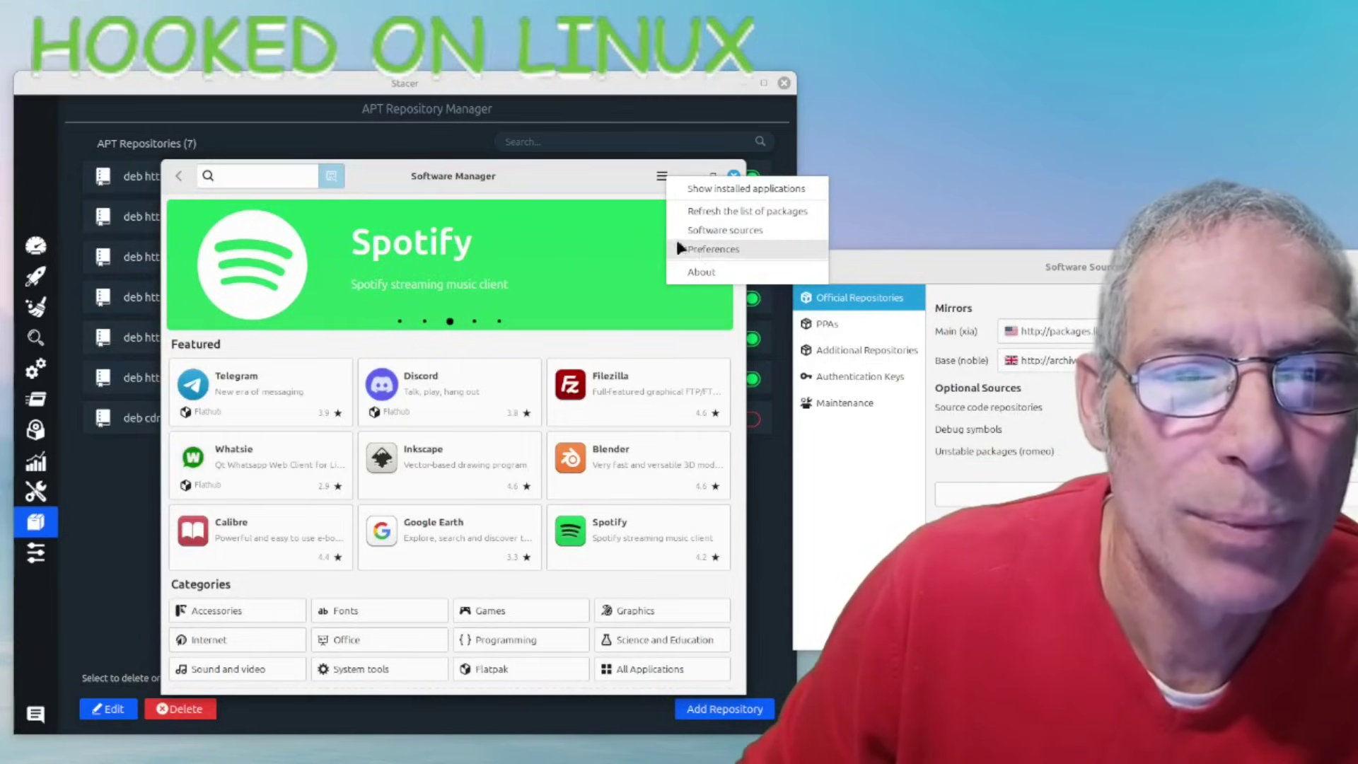
left_click(733, 176)
left_click(733, 176)
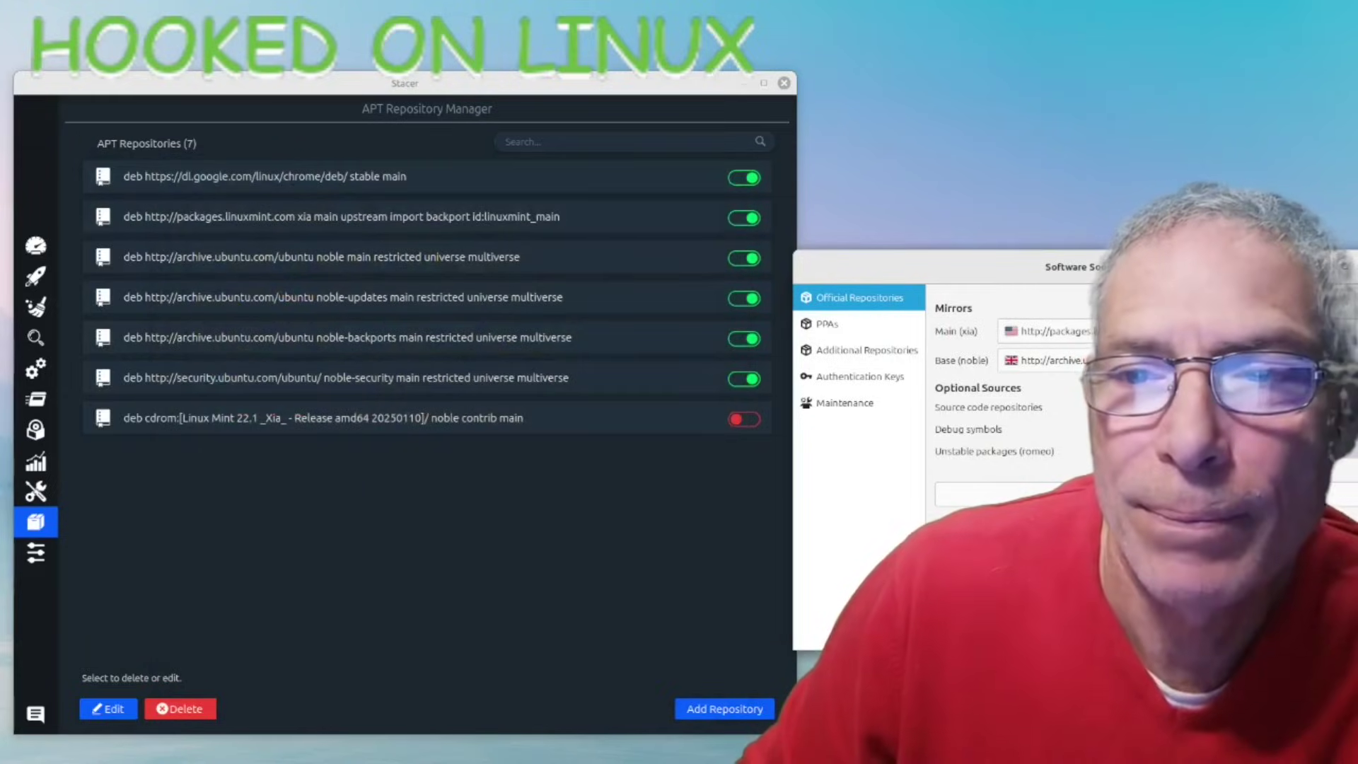
left_click(1348, 267)
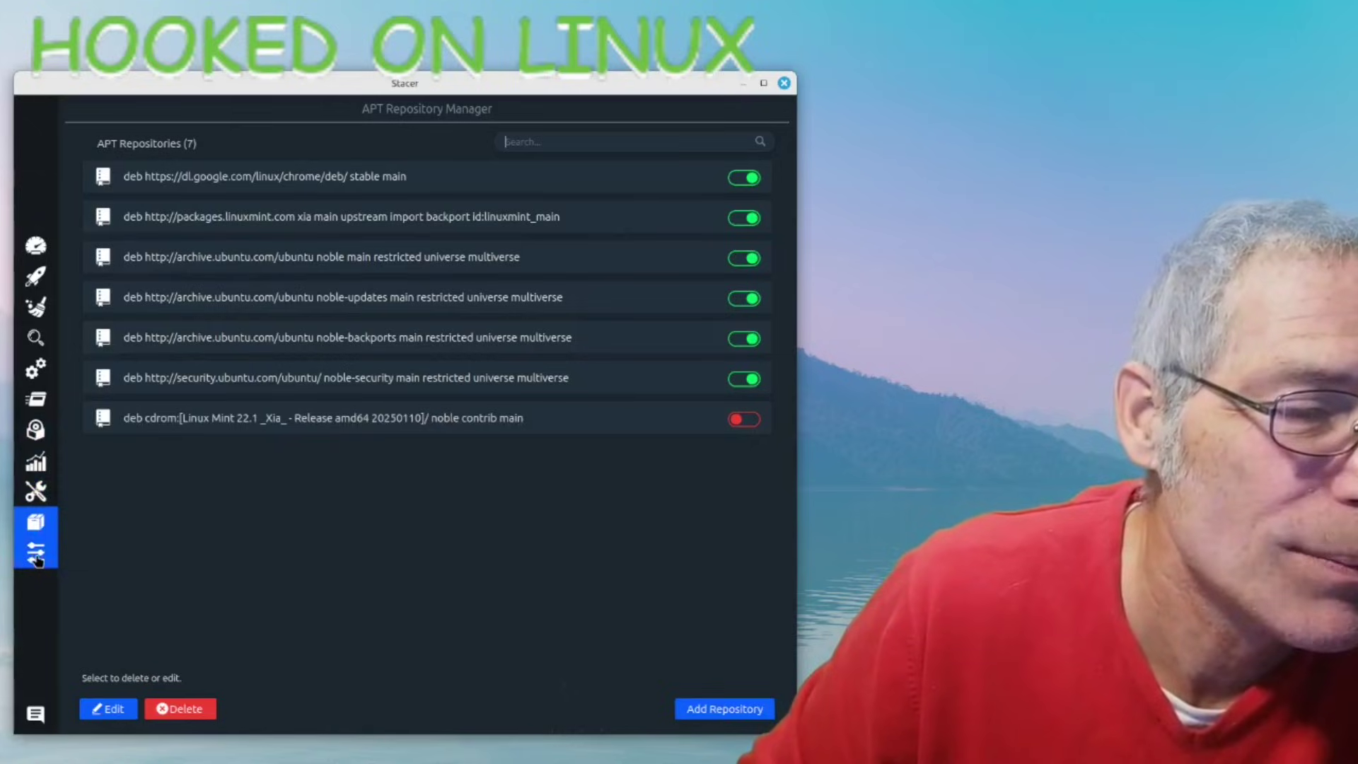
left_click(37, 558)
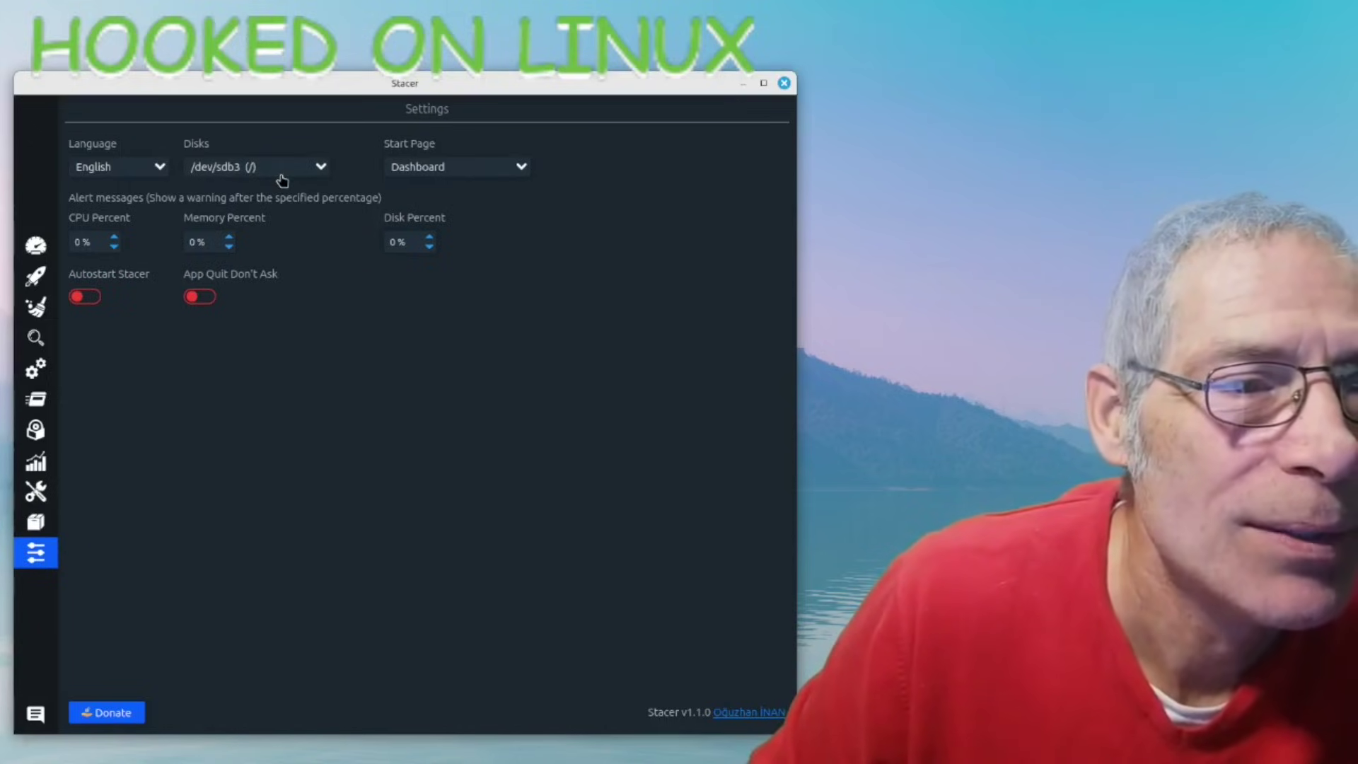
Keep /dev/sdb3 as the monitored disk in Settings, then tick all five System Cleaner categories.
left_click(322, 168)
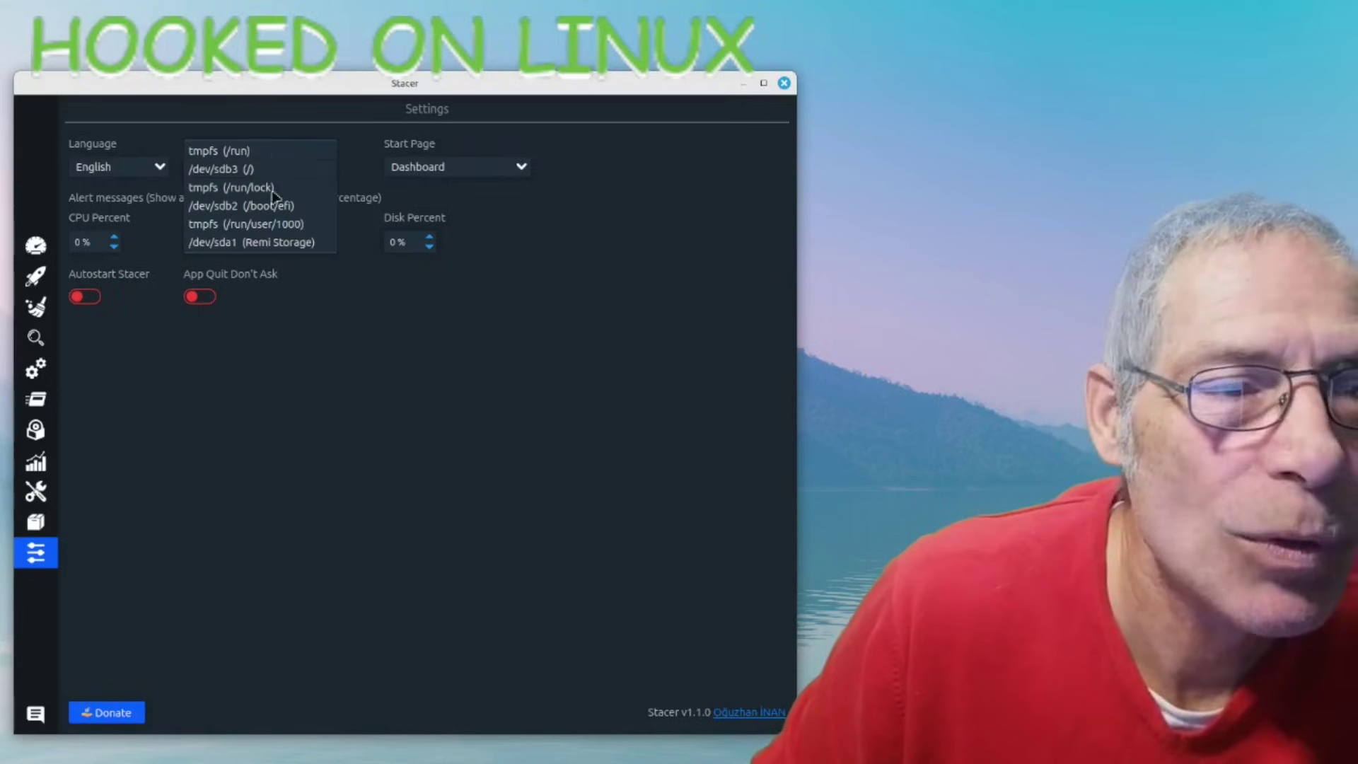
left_click(128, 293)
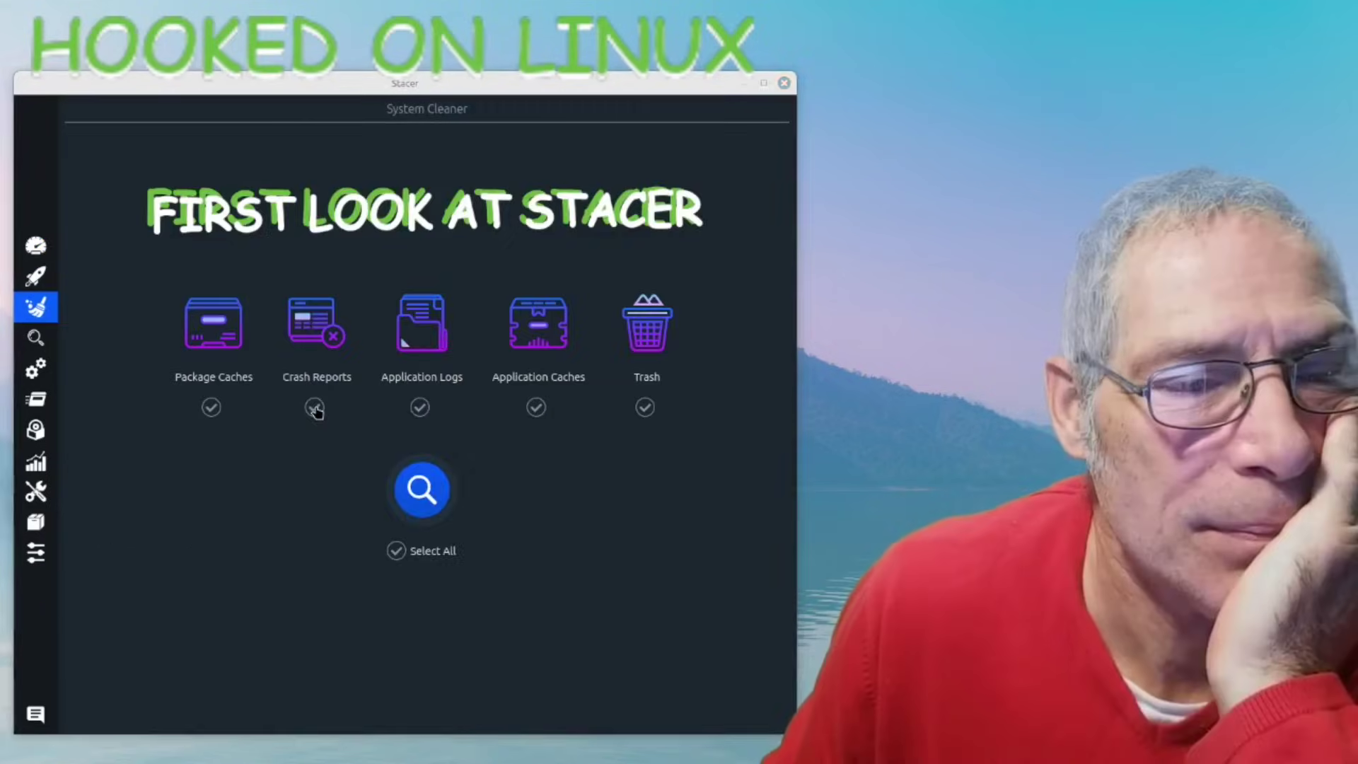
left_click(395, 552)
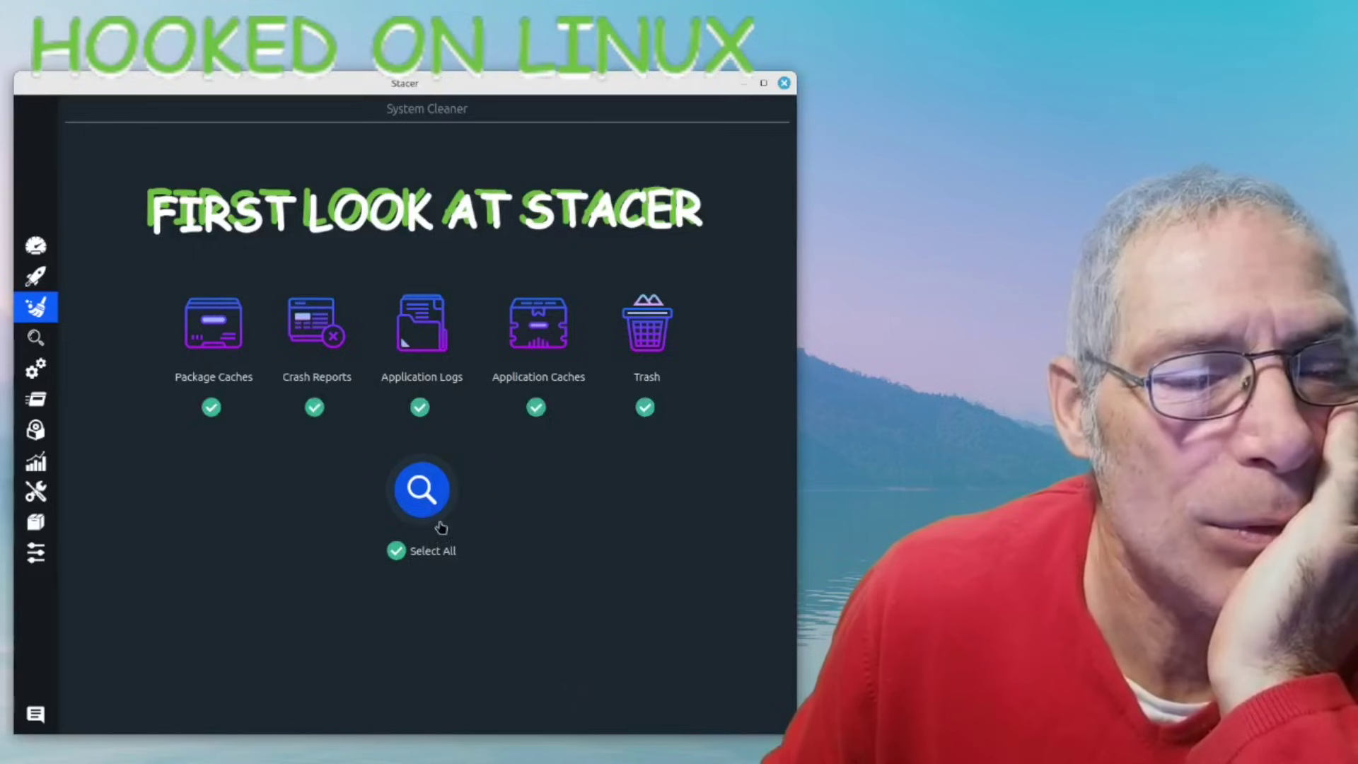
Scan only Crash Reports, which finds 0 bytes.
left_click(396, 551)
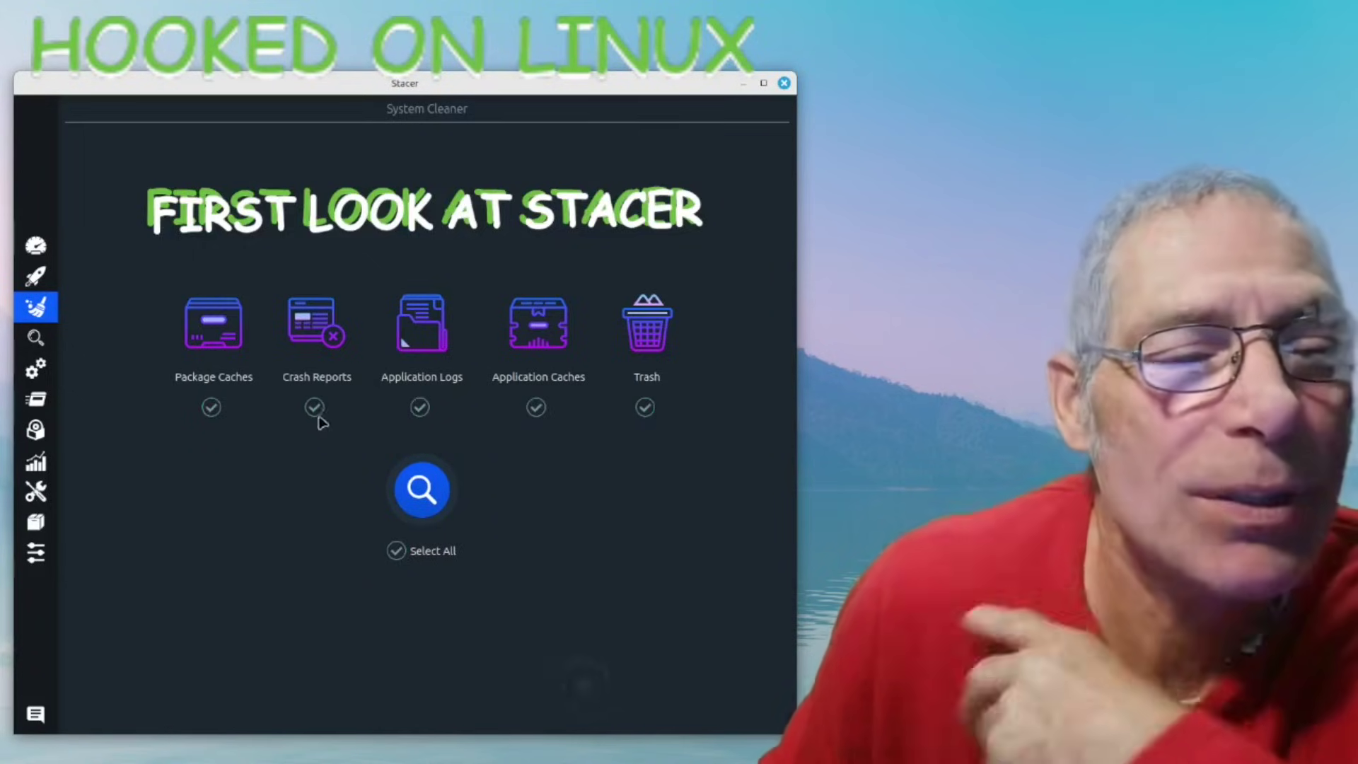
left_click(315, 408)
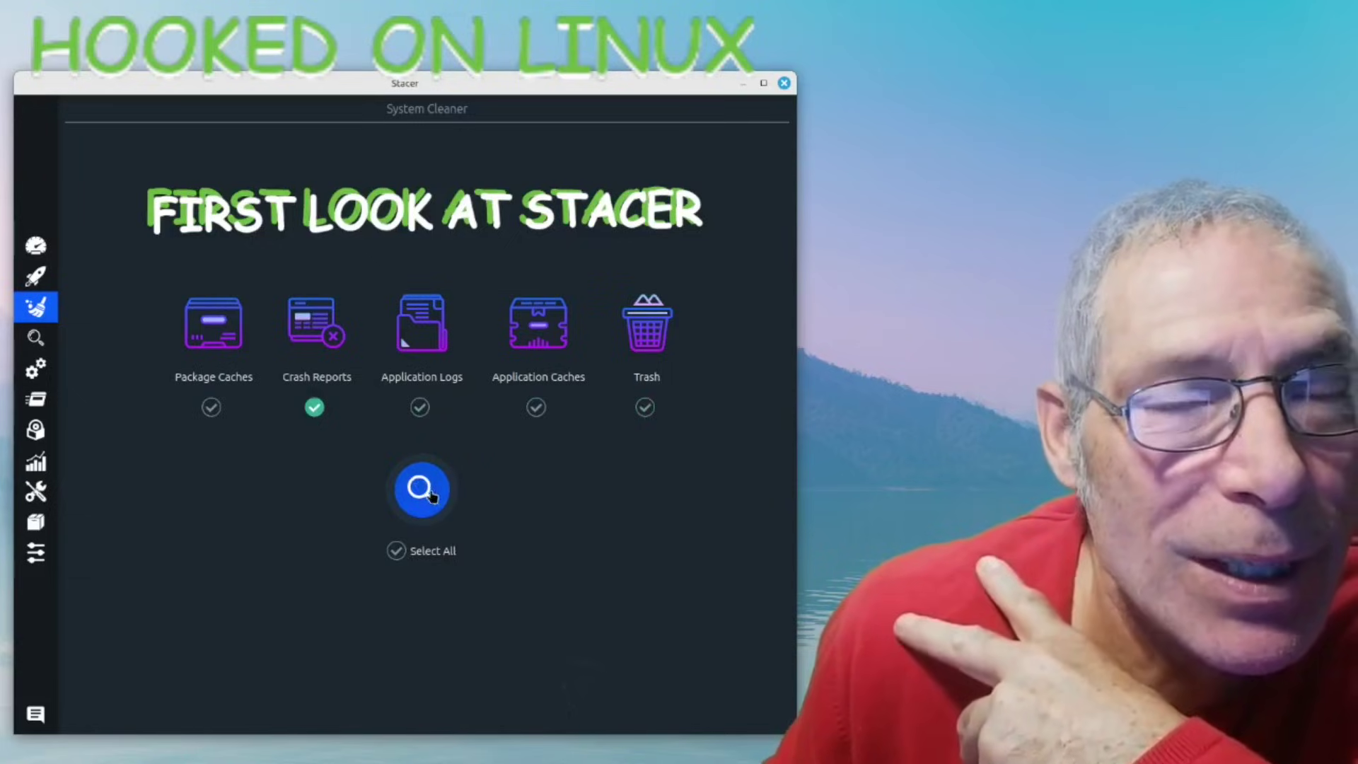
left_click(421, 489)
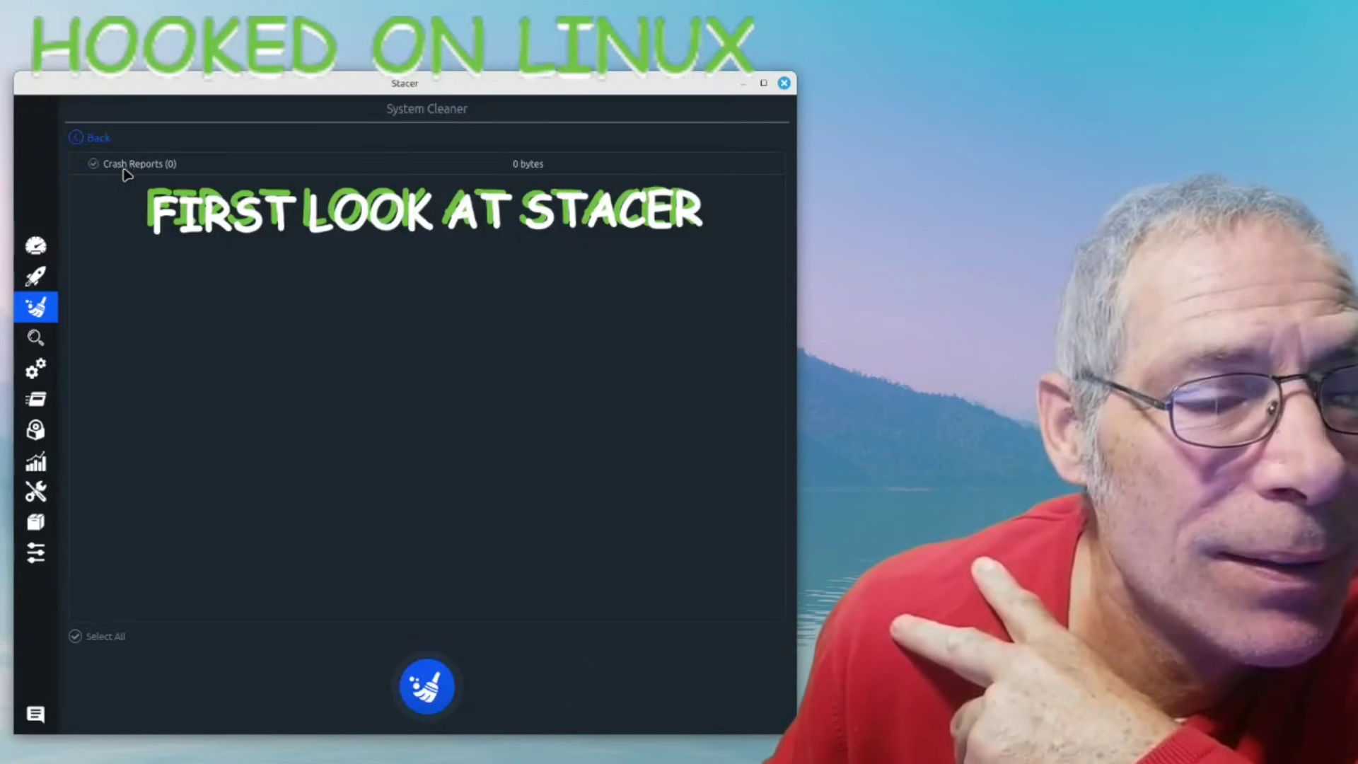
Scan the Trash and clean out its 73.1 GiB.
left_click(99, 138)
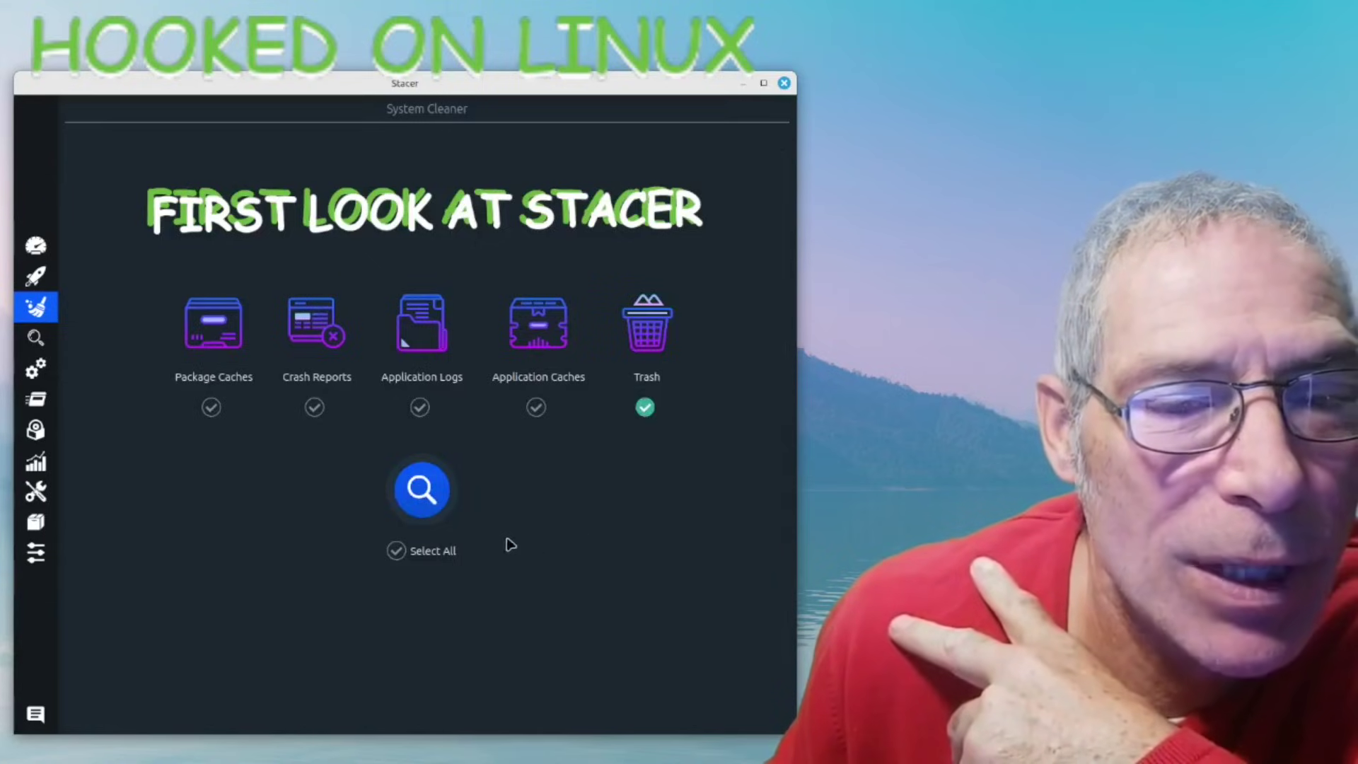
left_click(423, 489)
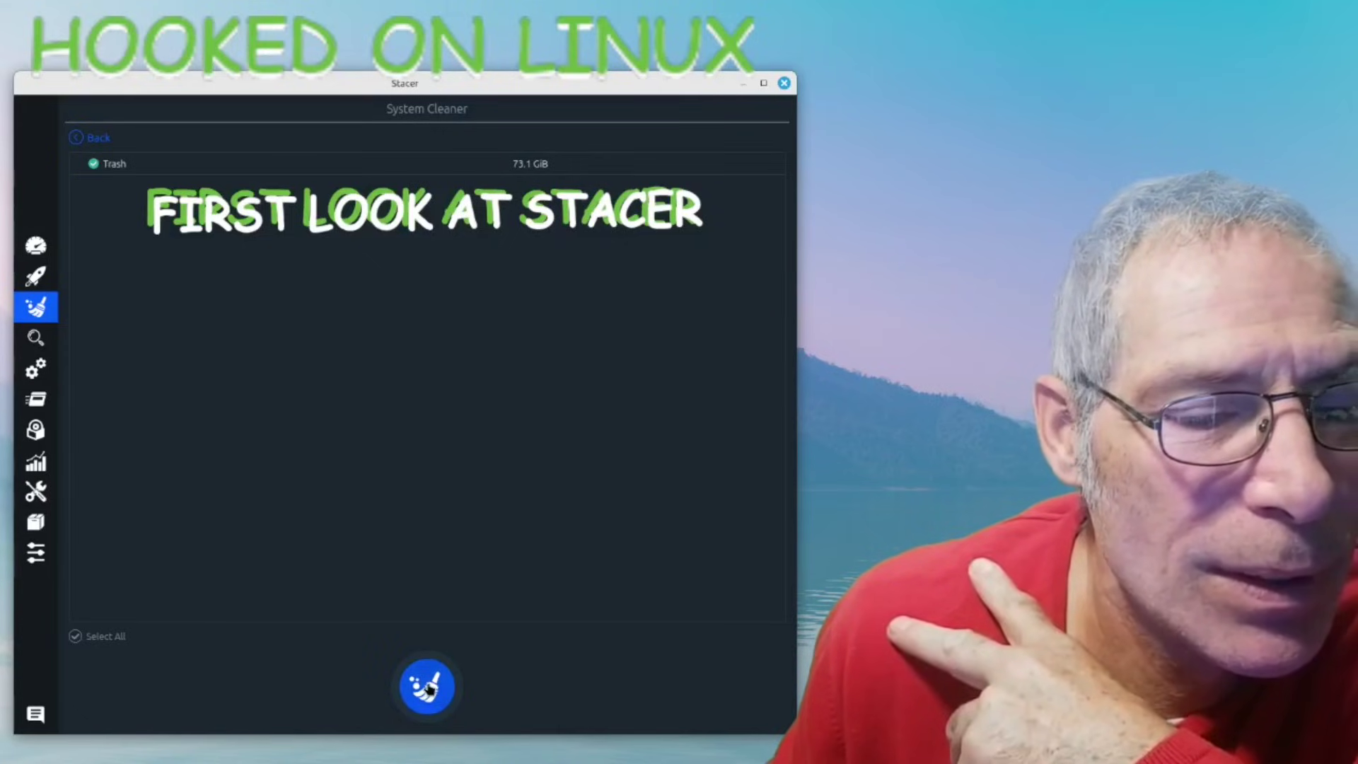
left_click(430, 688)
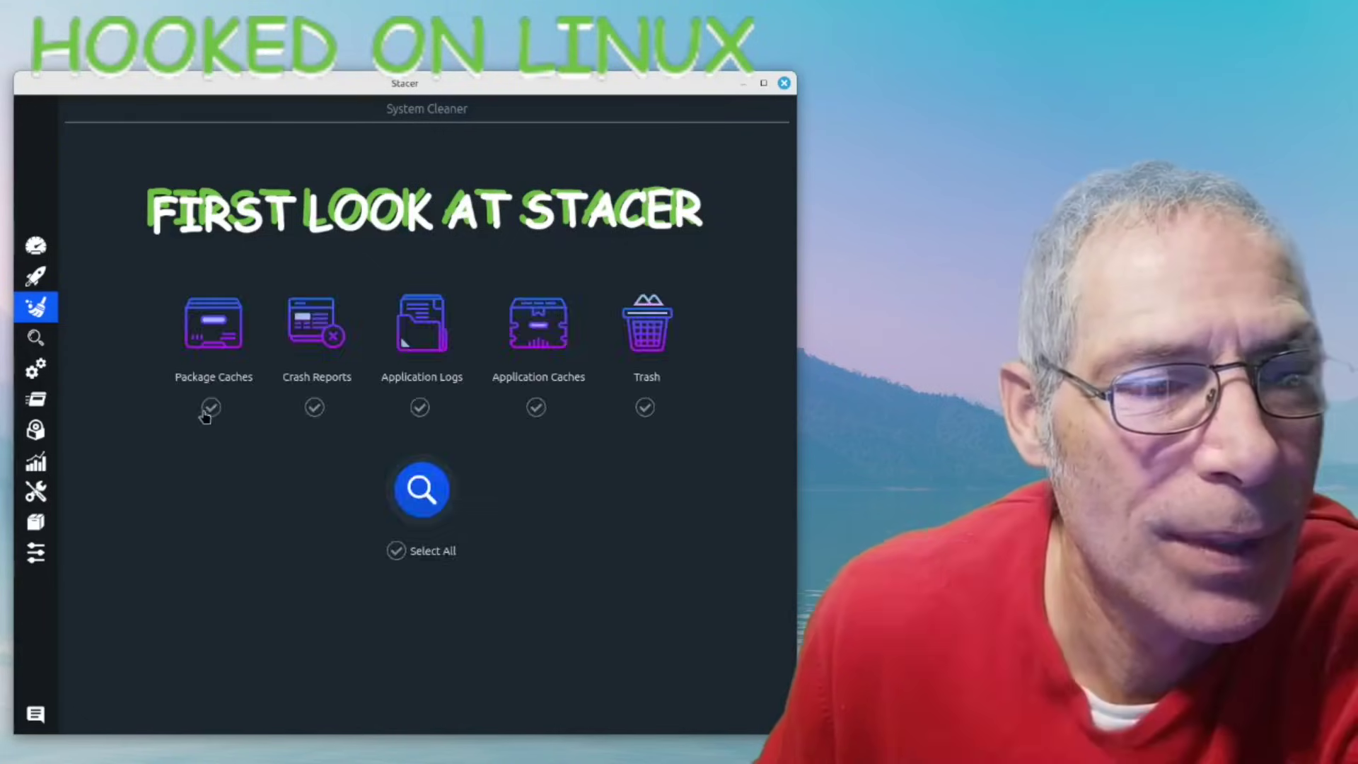
Scan Package Caches and expand its list of 10 cached package files (110.9 MiB).
left_click(211, 408)
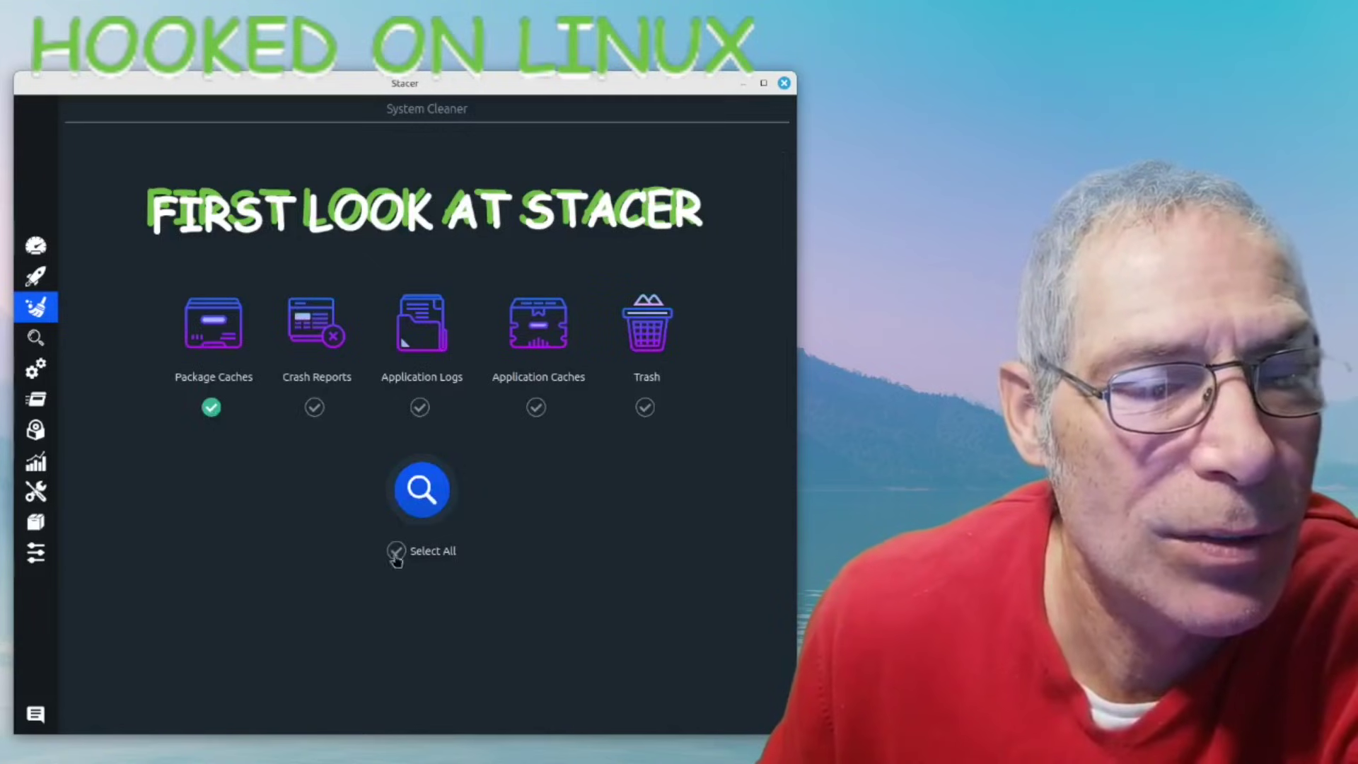
left_click(422, 488)
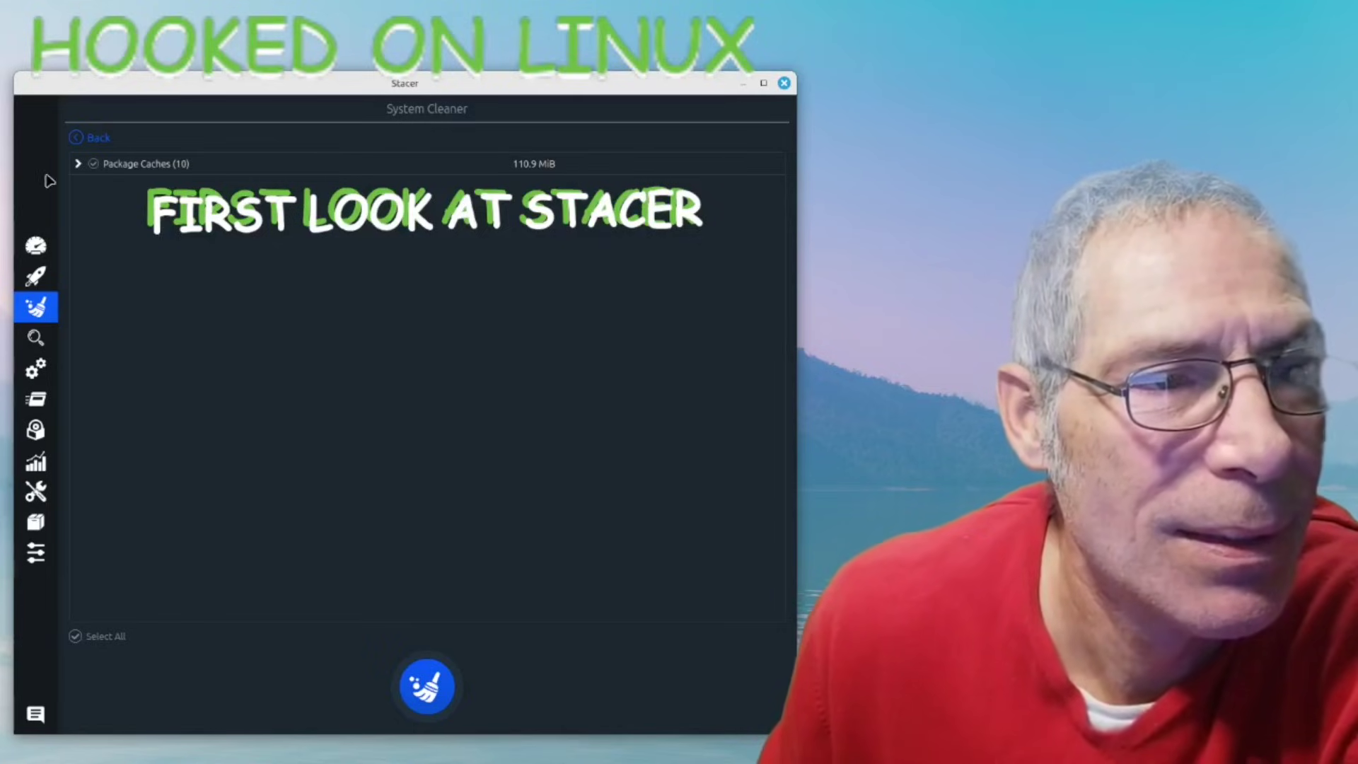
left_click(78, 164)
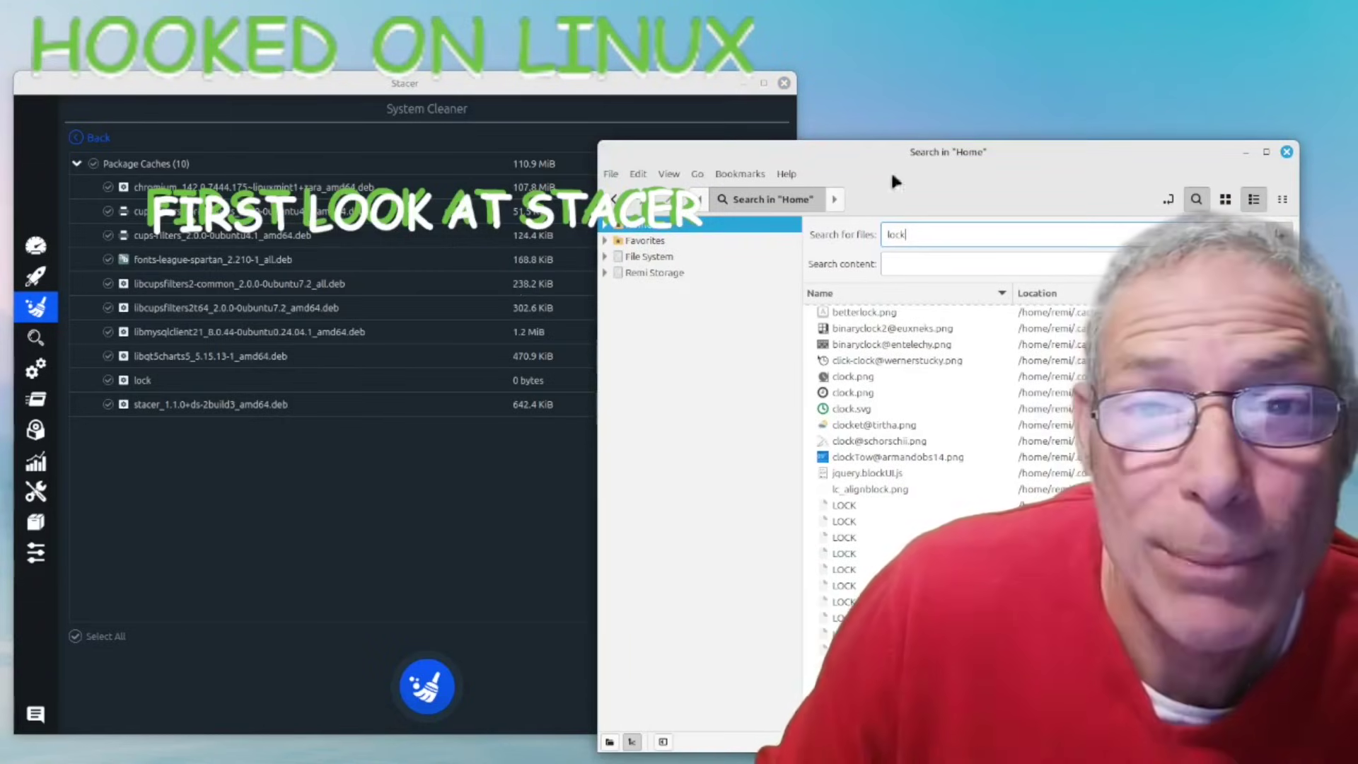
Move the Nemo search for cups-filters-core-drivers aside, then start an Application Logs scan in Stacer.
left_click_drag(1061, 160, 1346, 138)
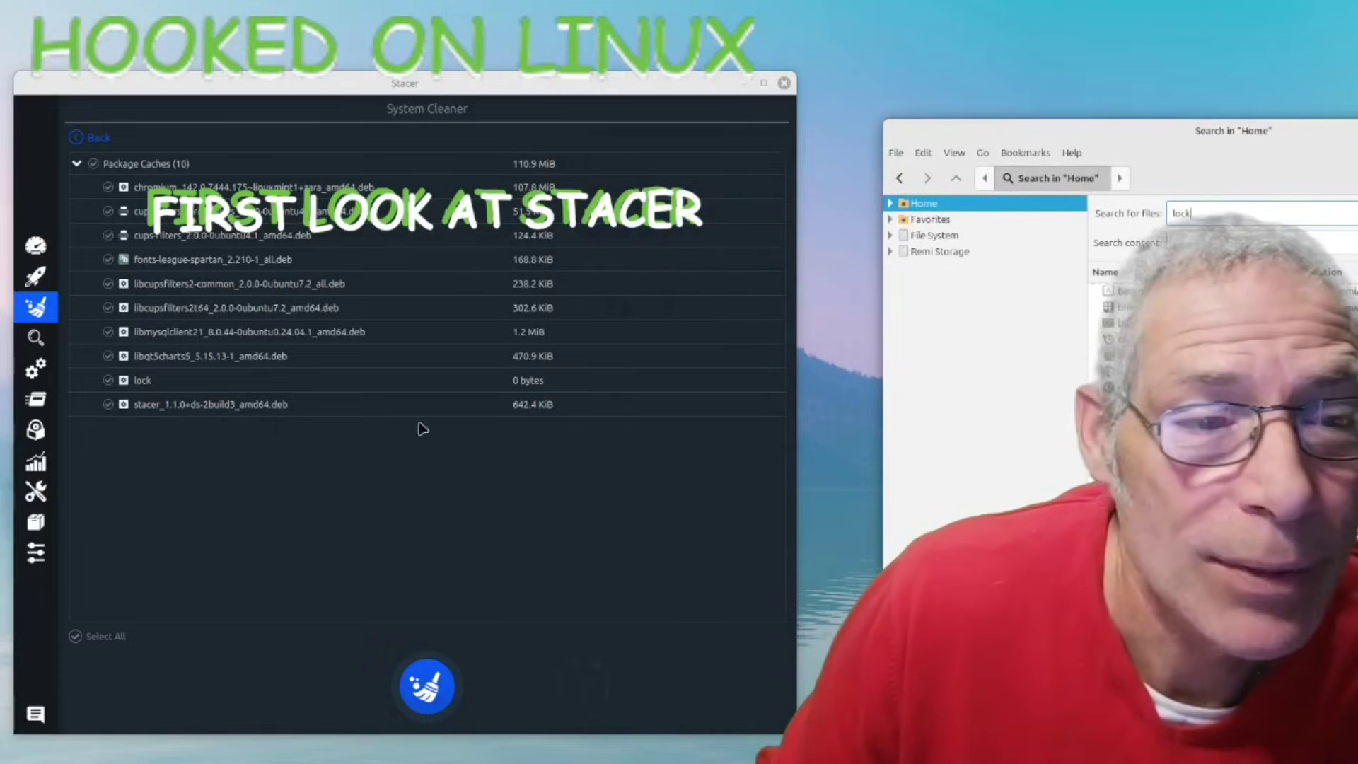
left_click(124, 383)
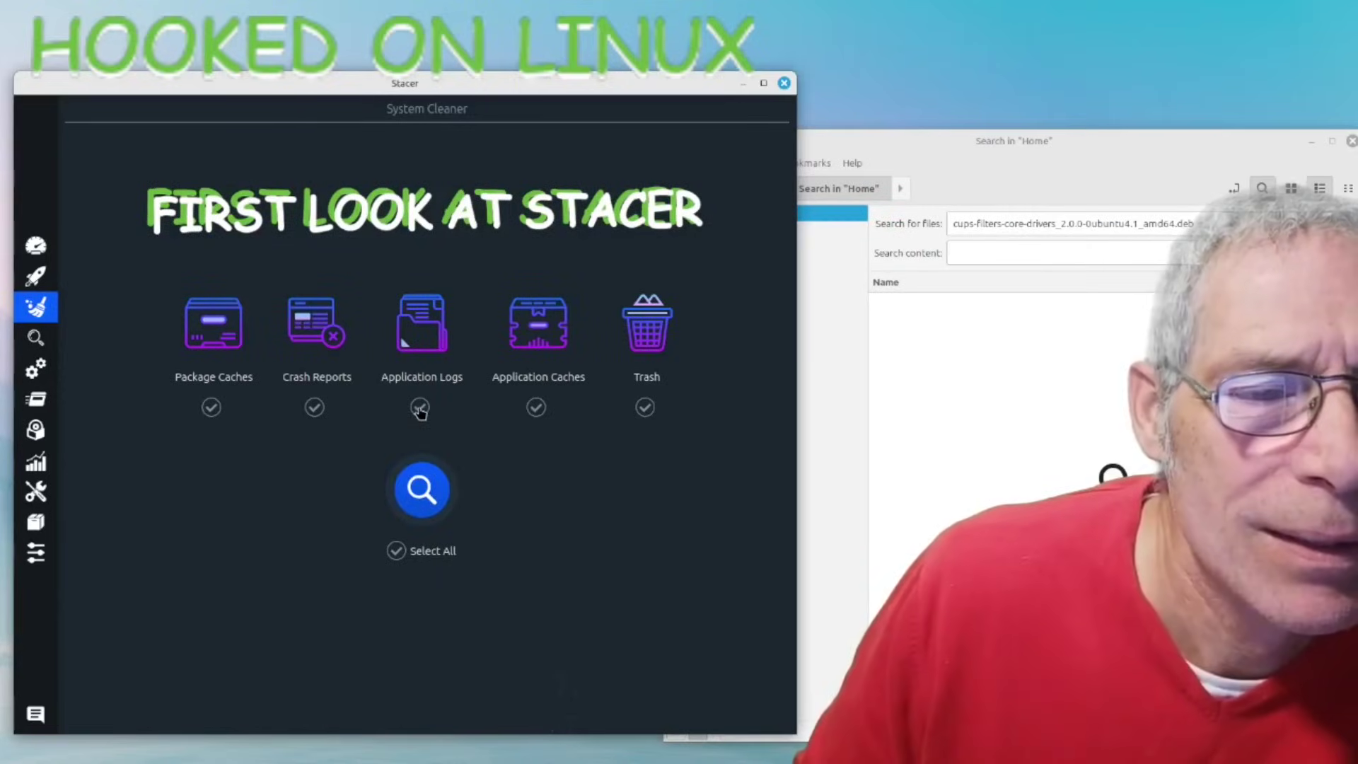
left_click(427, 494)
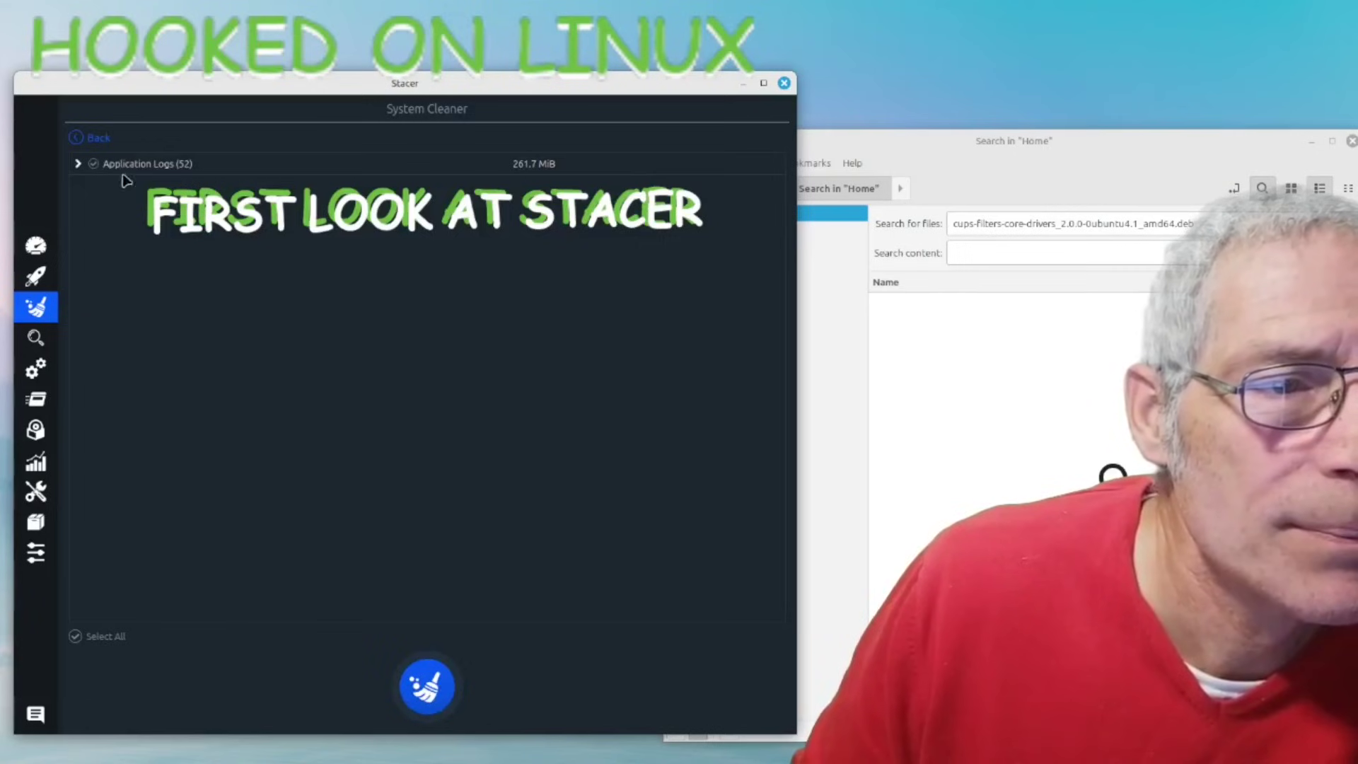
Review the 52 application log files (261.7 MiB), then go back without cleaning.
left_click(77, 166)
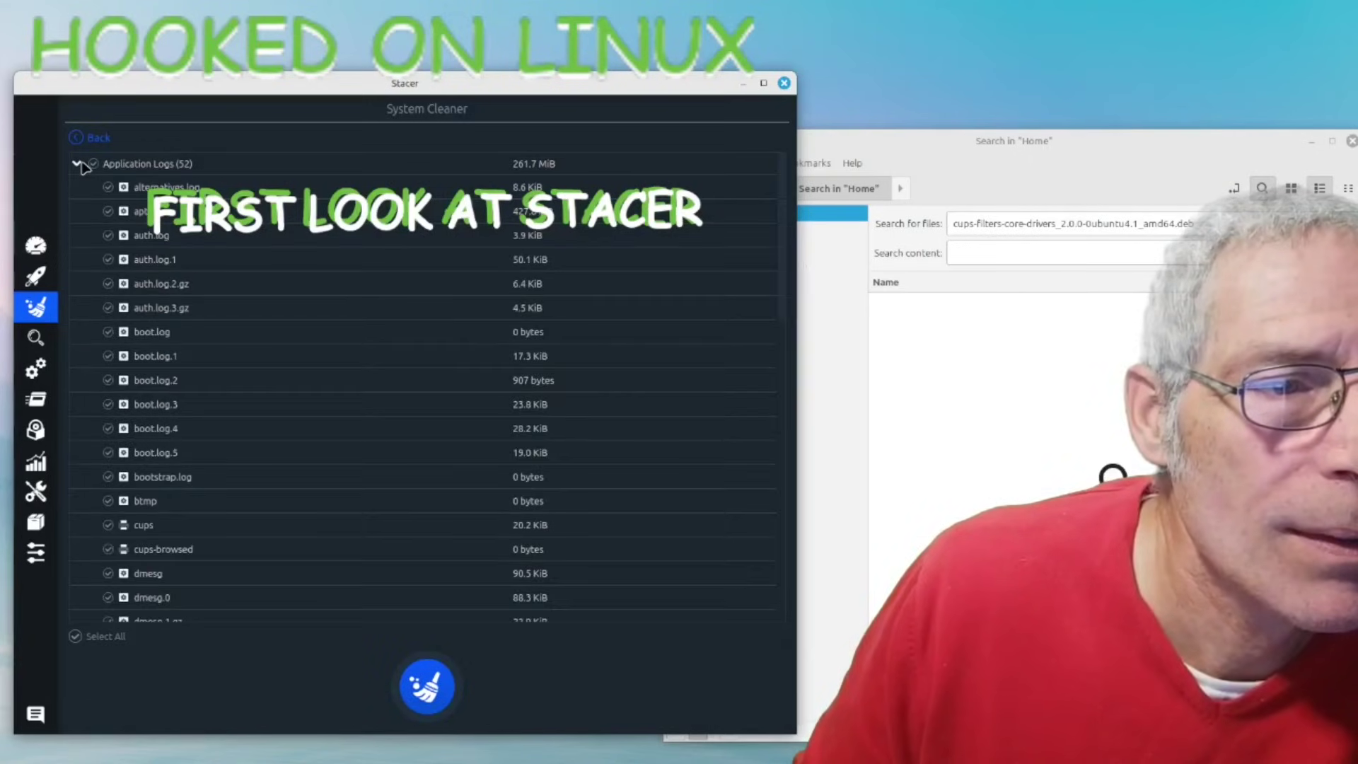
scroll(333, 248, "down", 10)
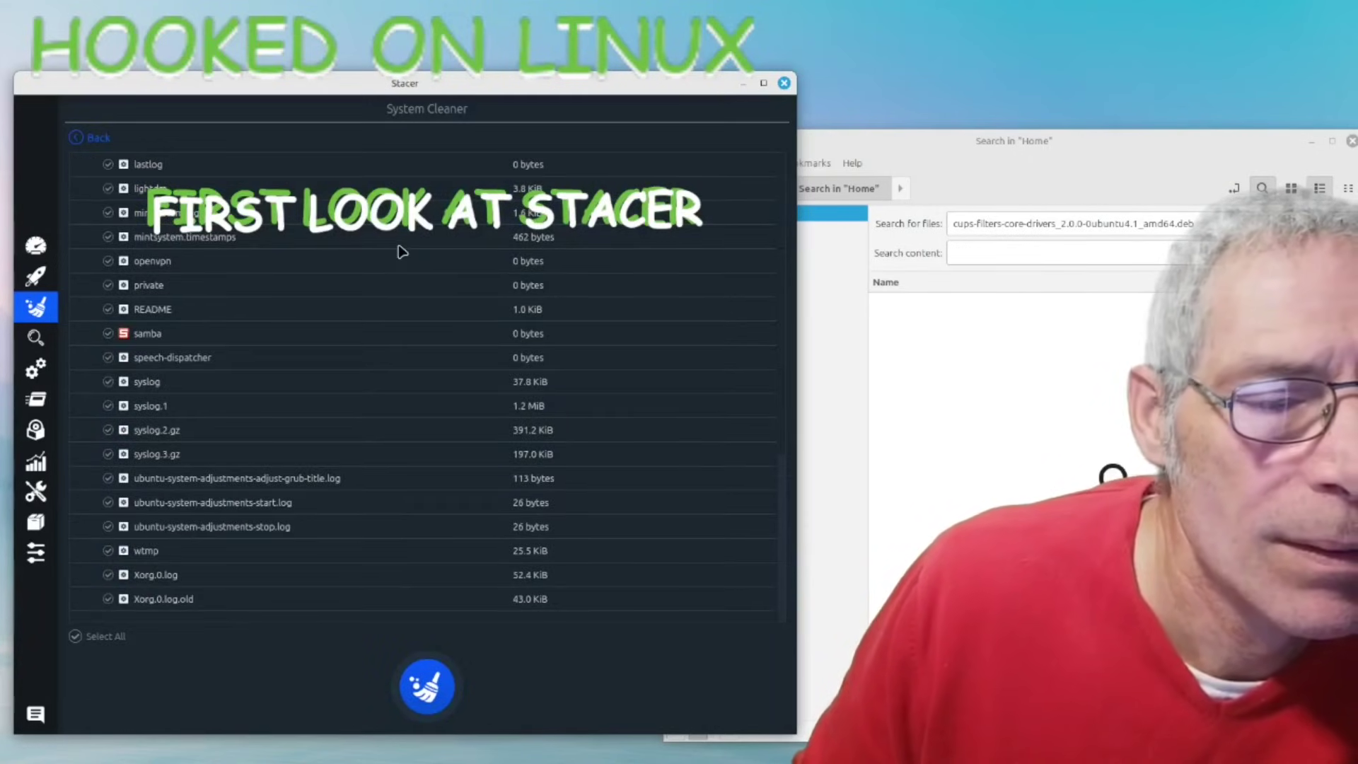
scroll(402, 251, "up", 10)
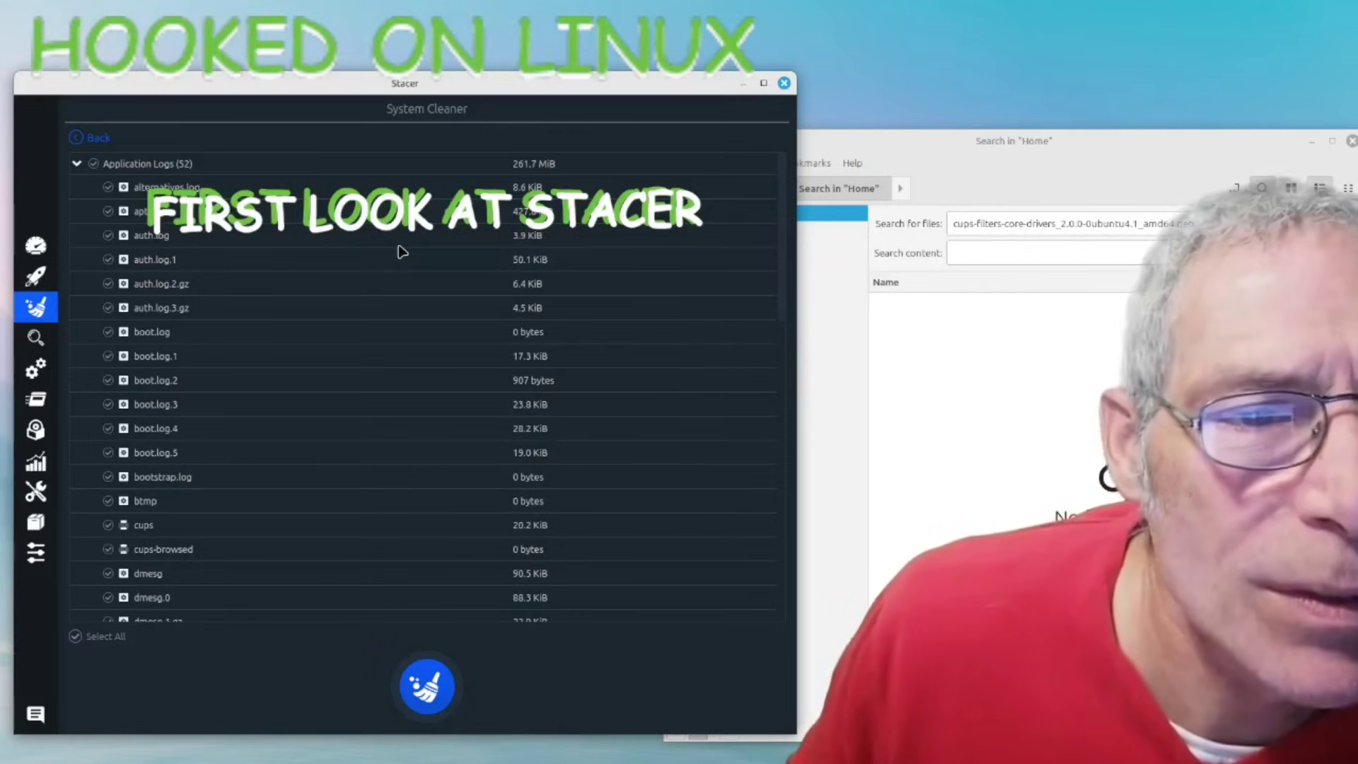
scroll(494, 370, "down", 5)
scroll(498, 370, "up", 5)
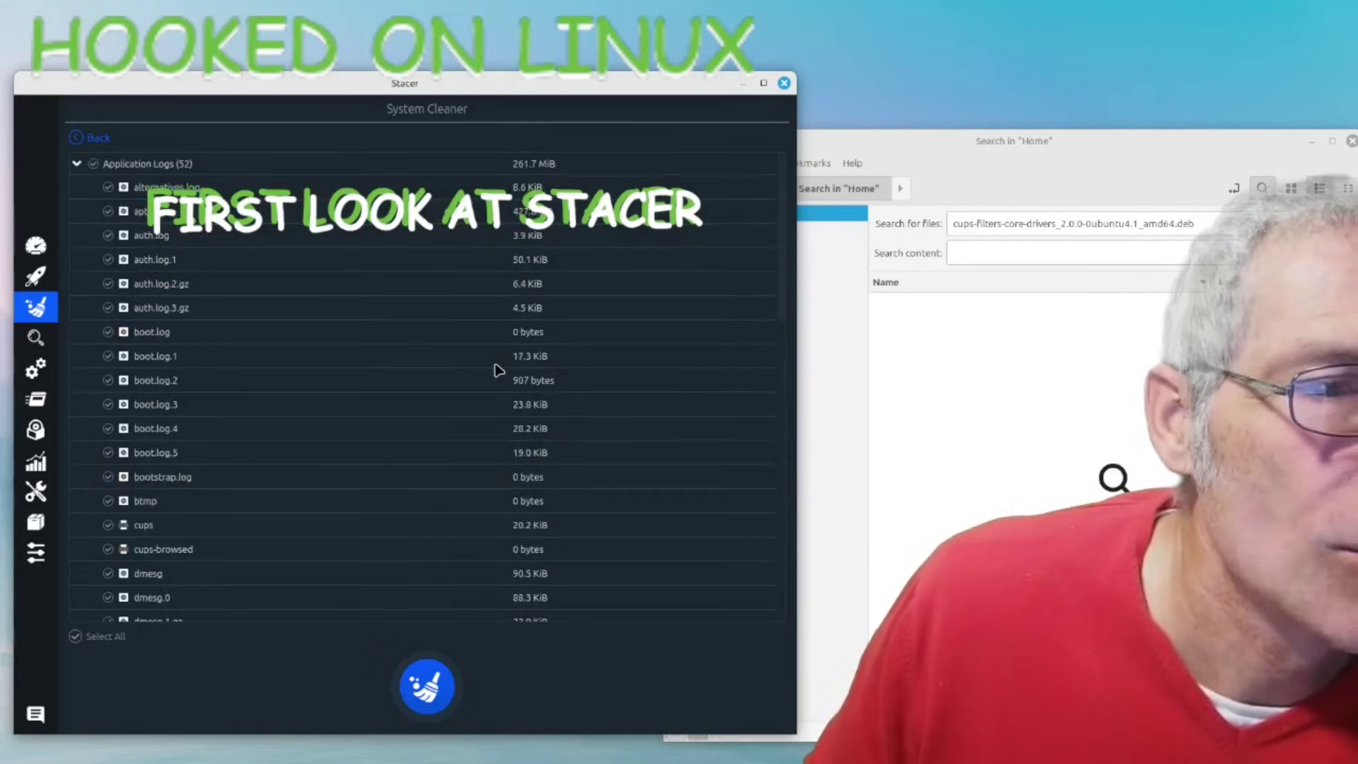
left_click(77, 139)
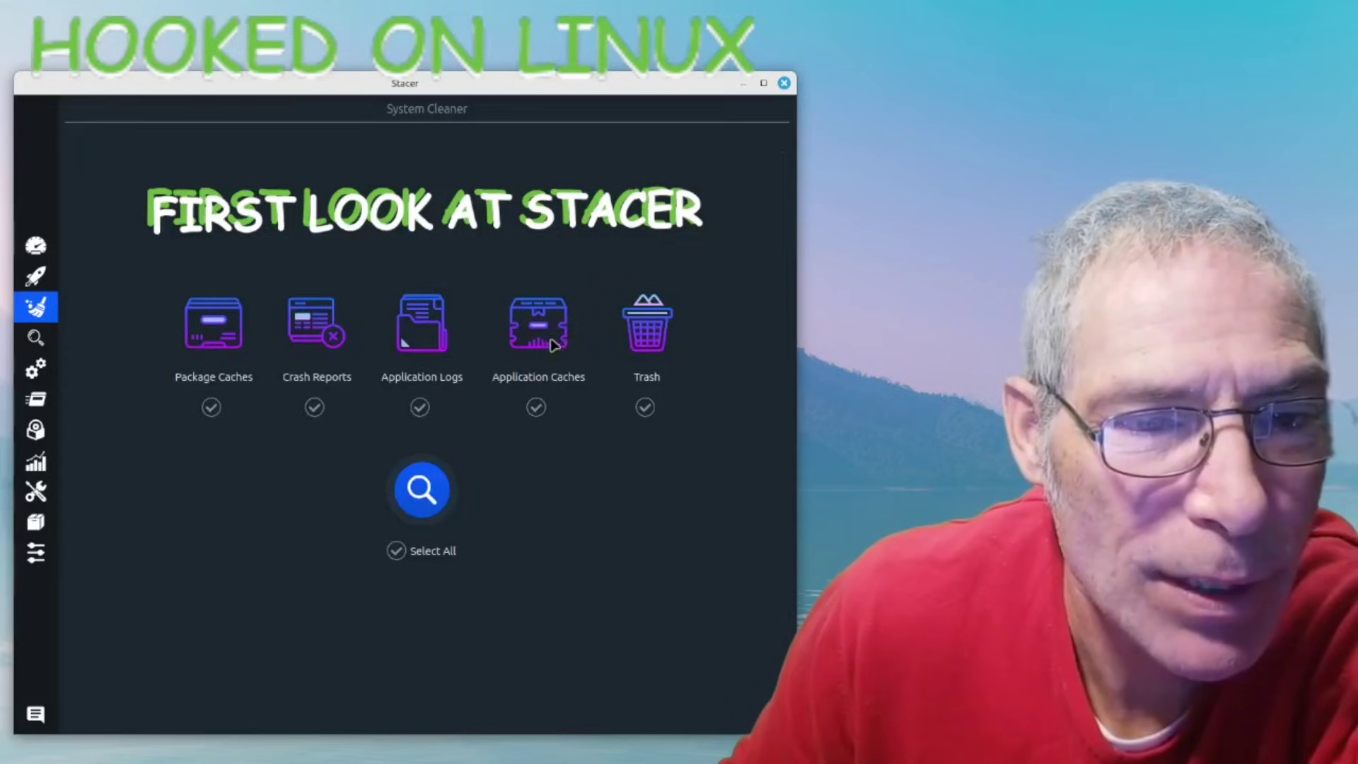
Scan Application Caches and expand its 29 cache entries totalling 1.0 GiB.
left_click(537, 409)
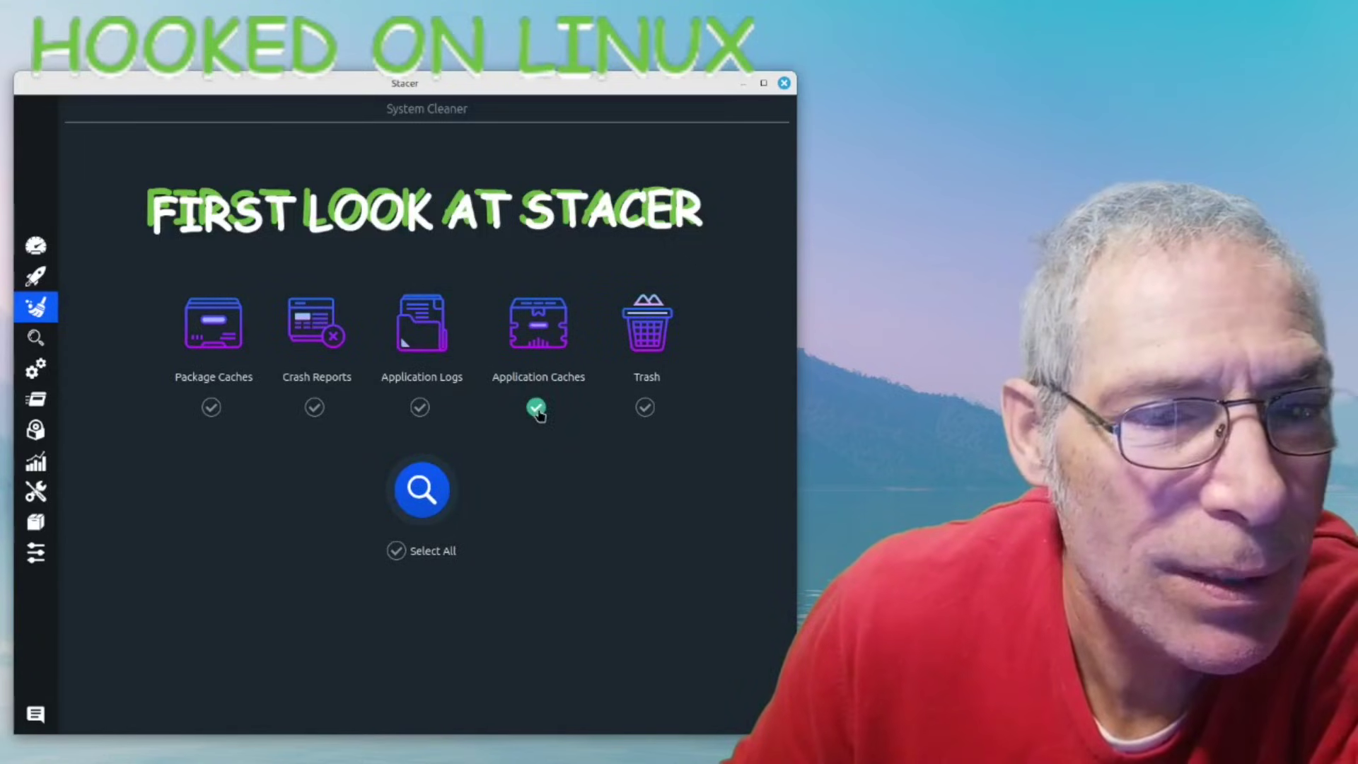
left_click(422, 490)
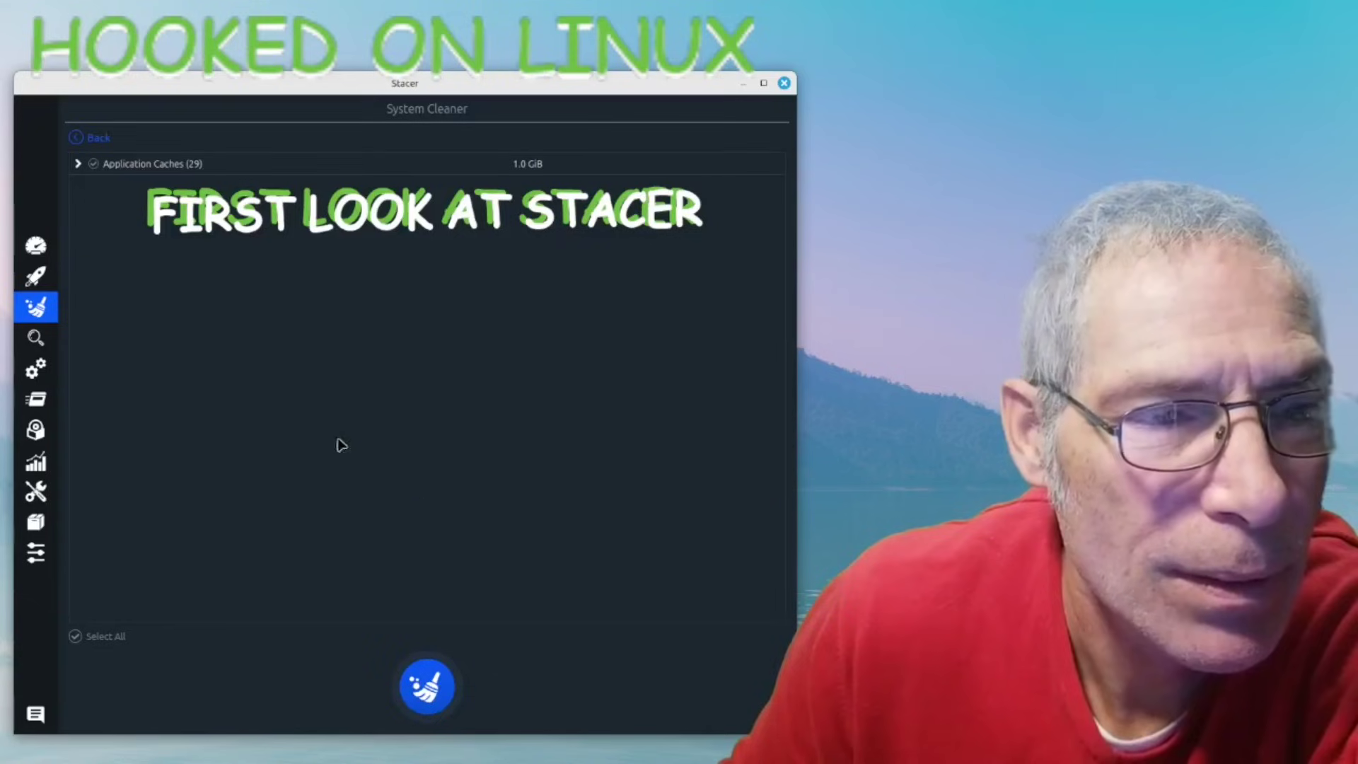
left_click(78, 164)
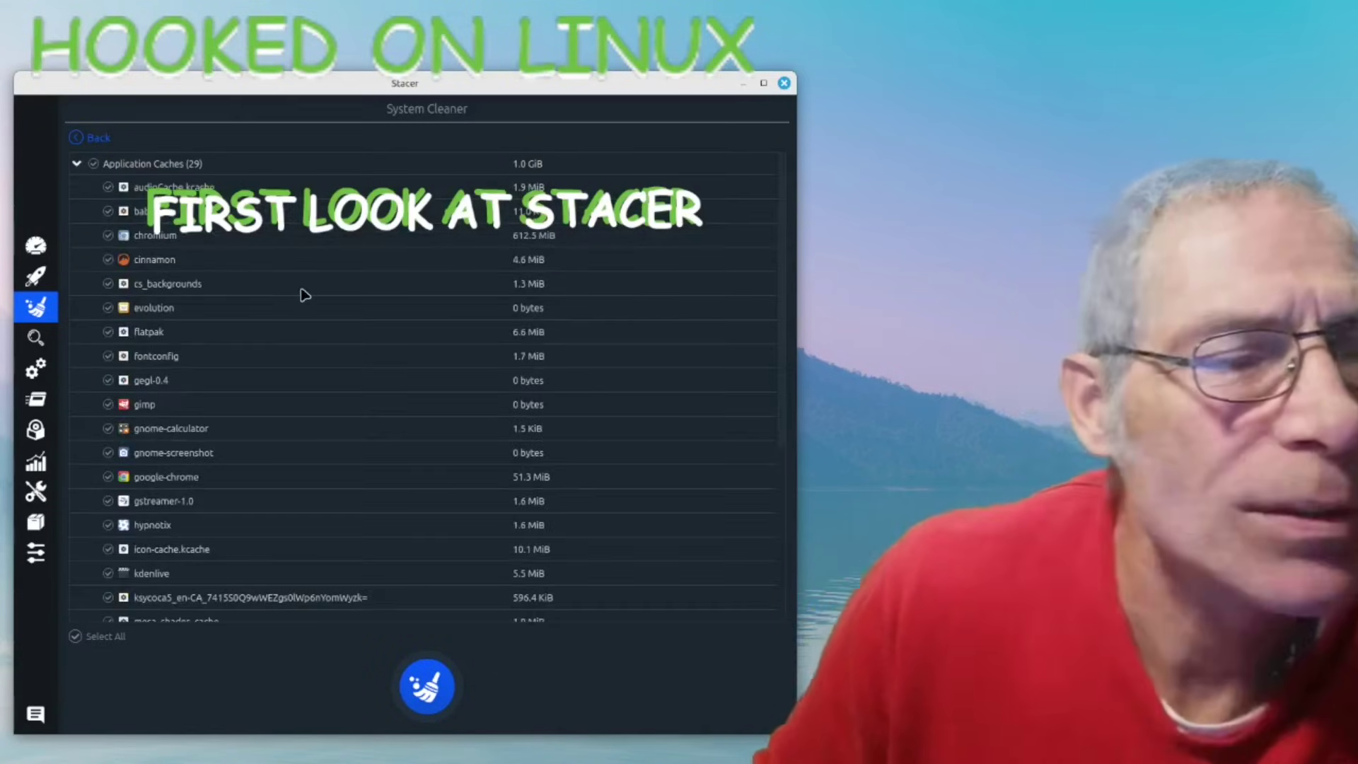